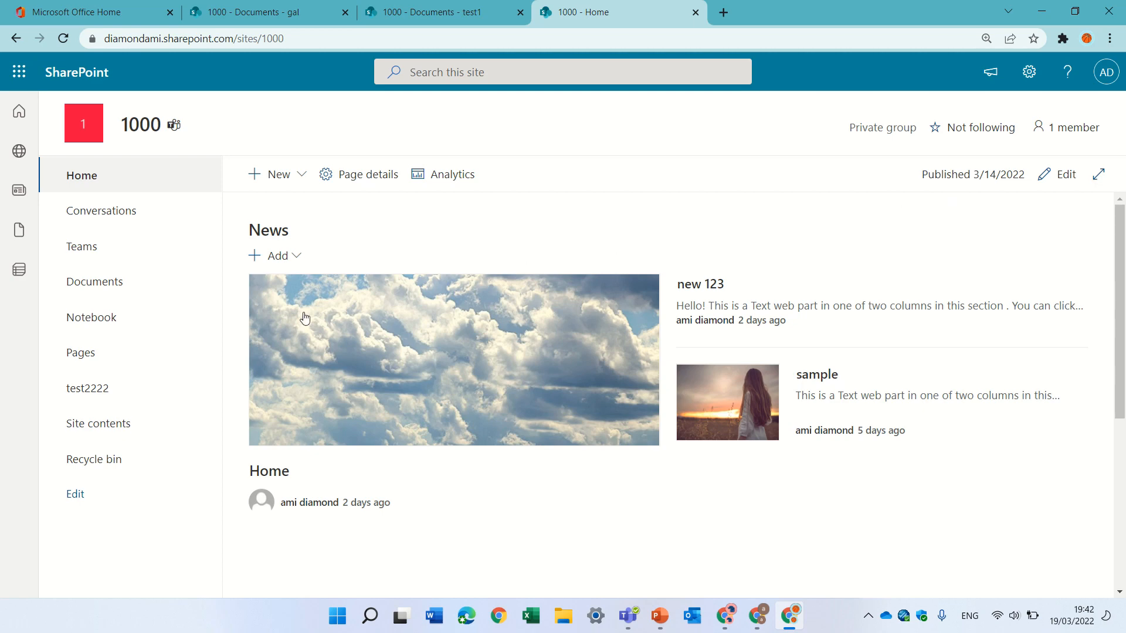
# Open the site's Documents library and start a new calendar view named "Due view"
pyautogui.click(108, 281)
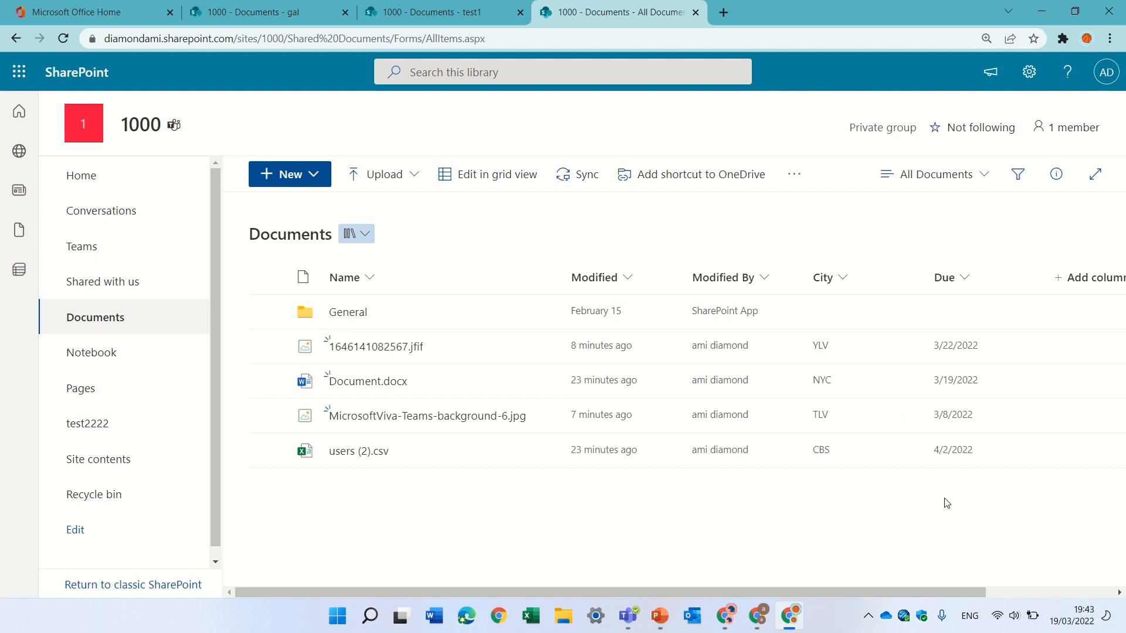
pyautogui.click(985, 183)
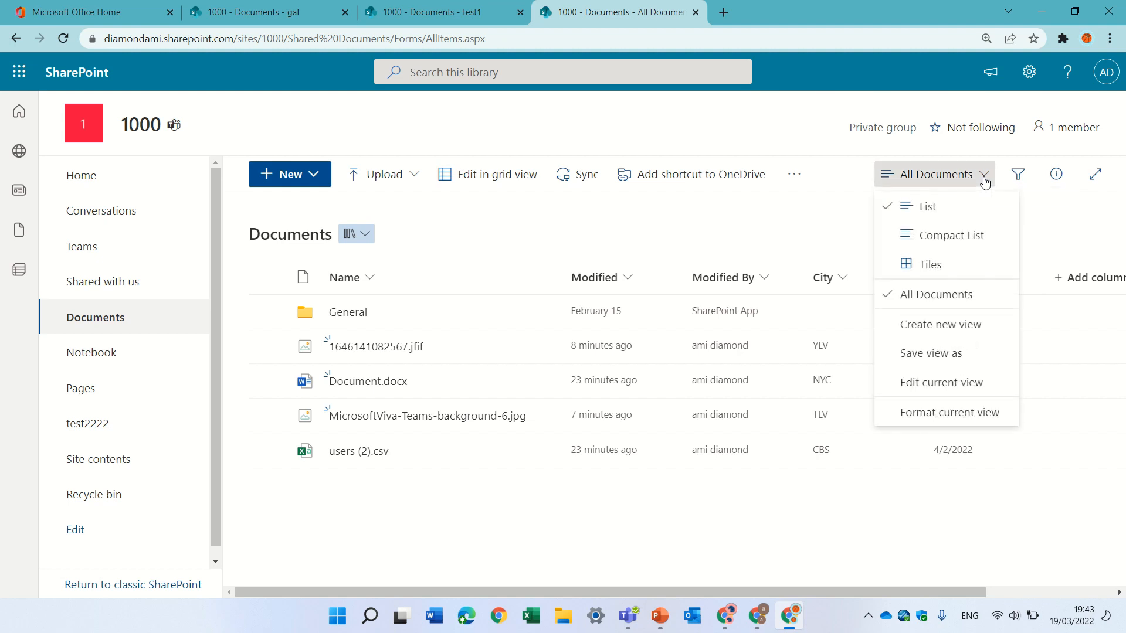
pyautogui.click(991, 330)
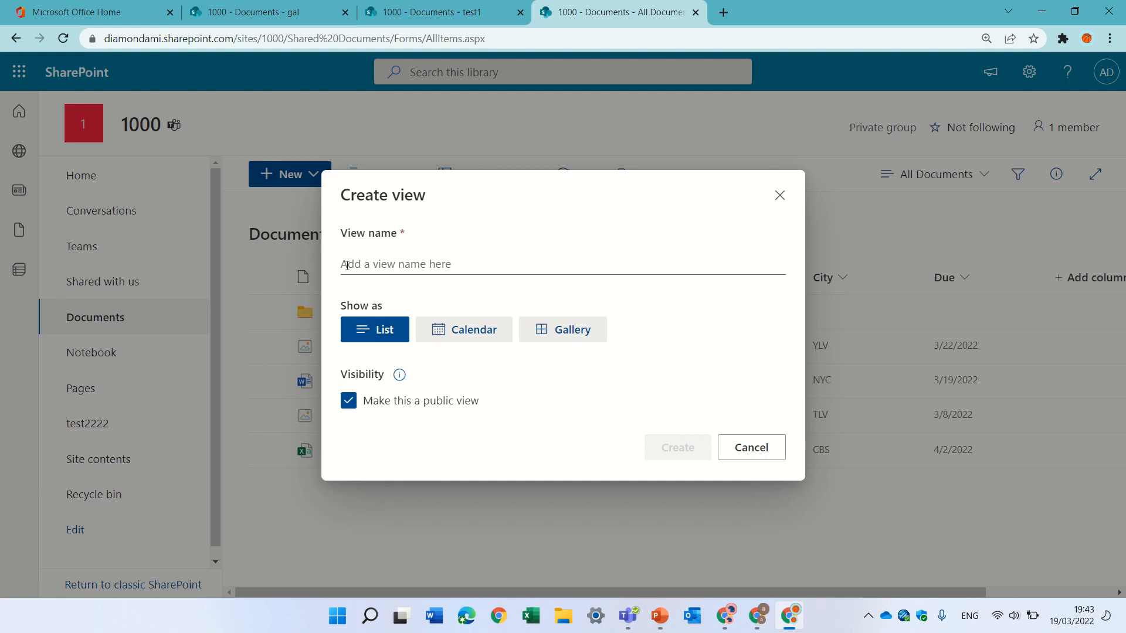
pyautogui.click(454, 339)
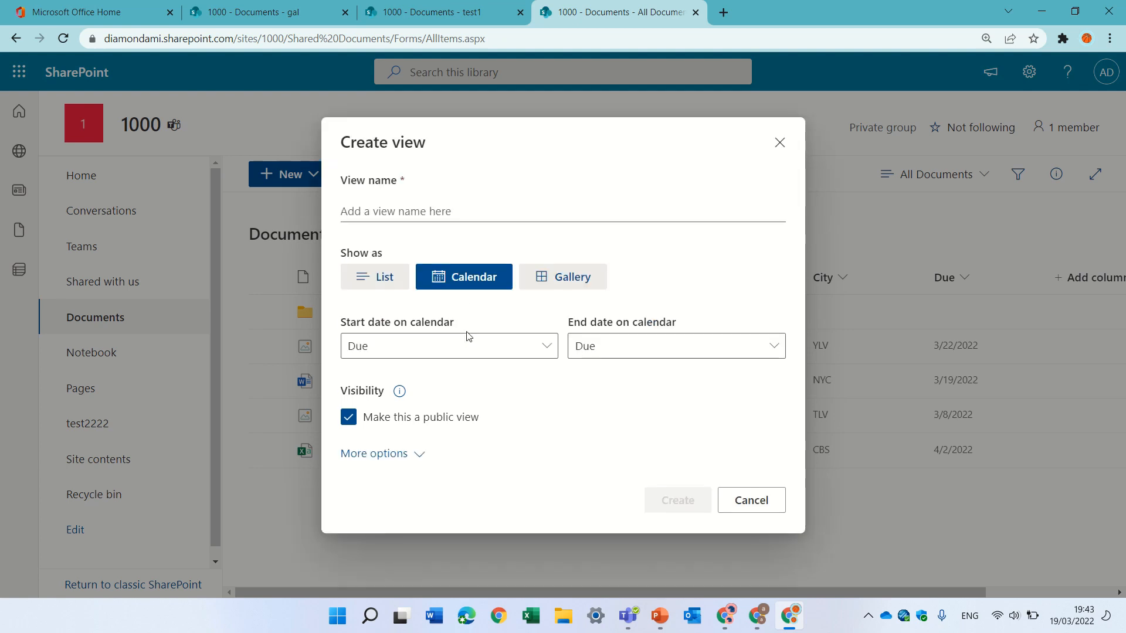
pyautogui.click(379, 199)
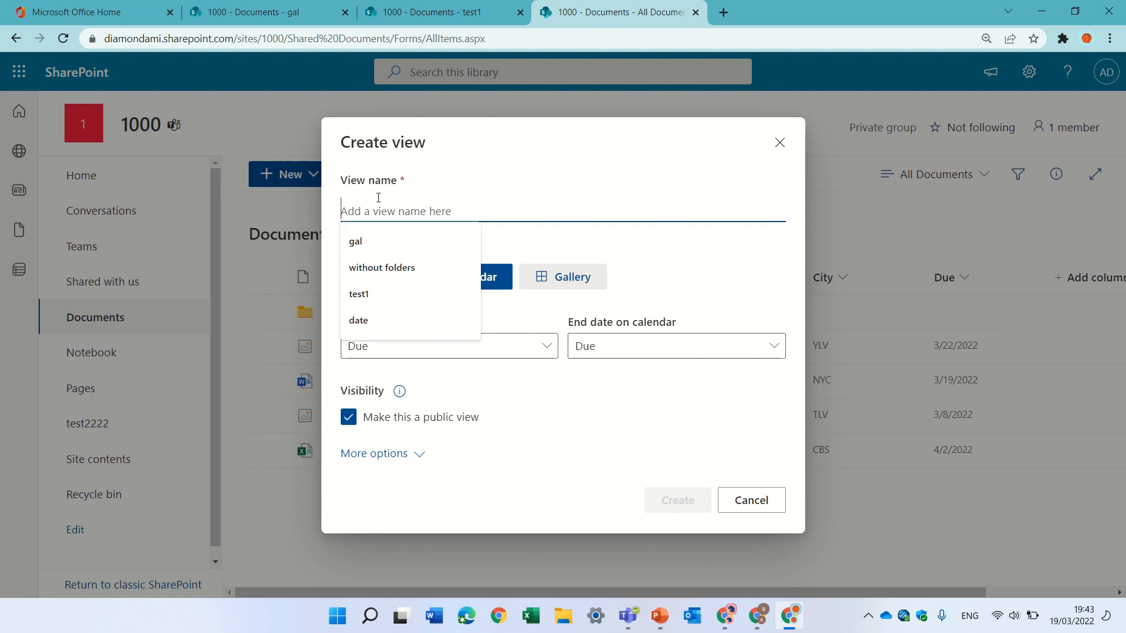
pyautogui.write('Due view')
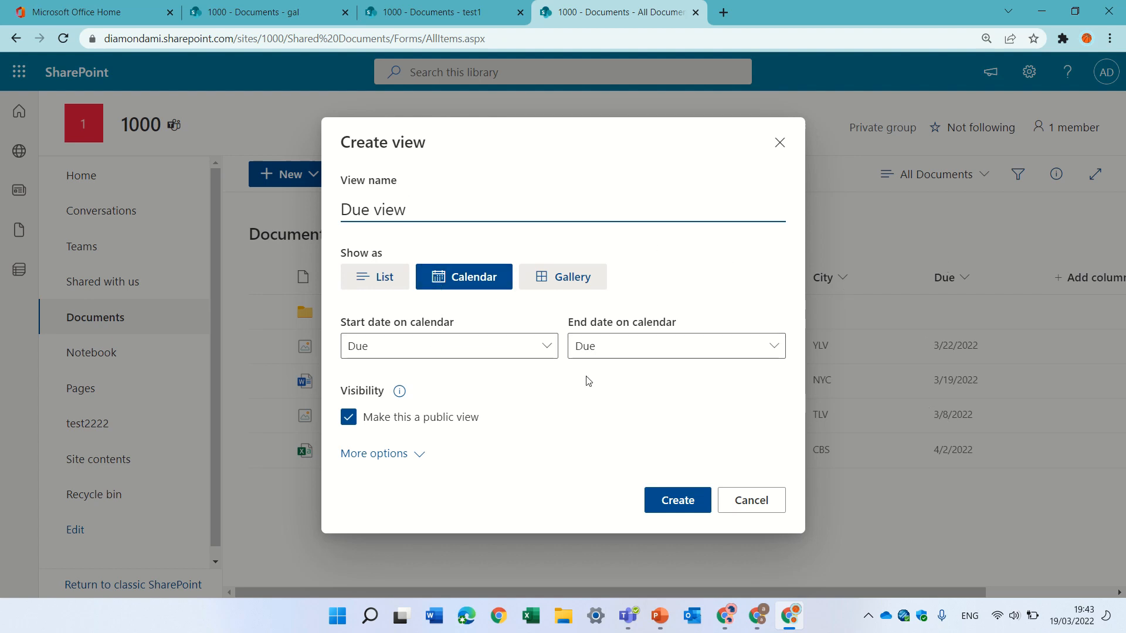
# Set Name as the title of items on the calendar and create the view
pyautogui.click(414, 455)
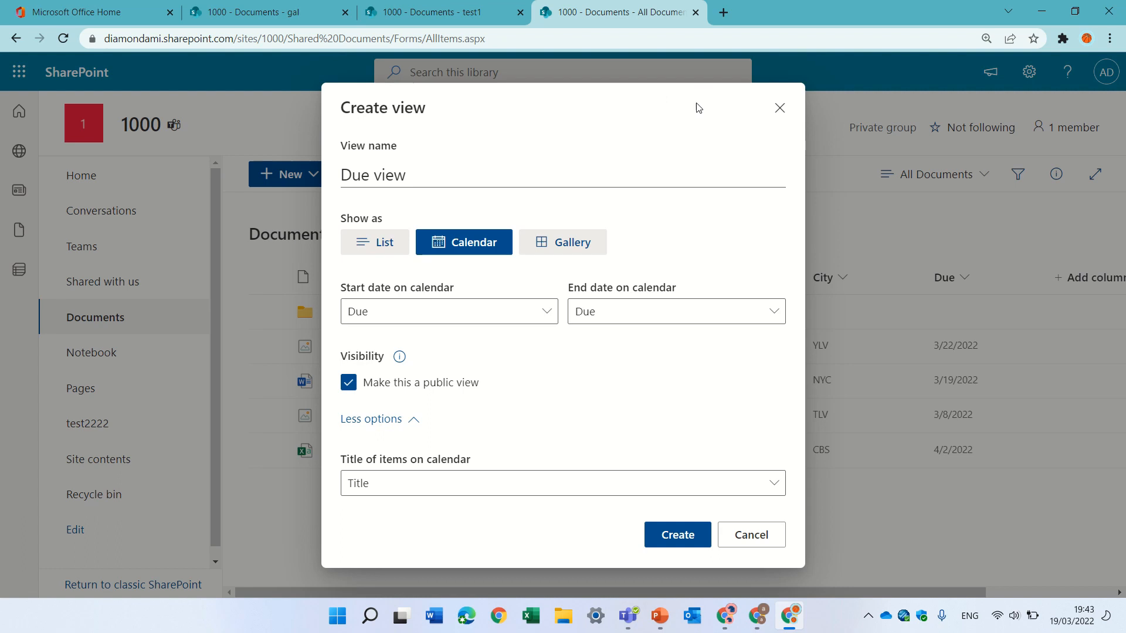
pyautogui.click(773, 489)
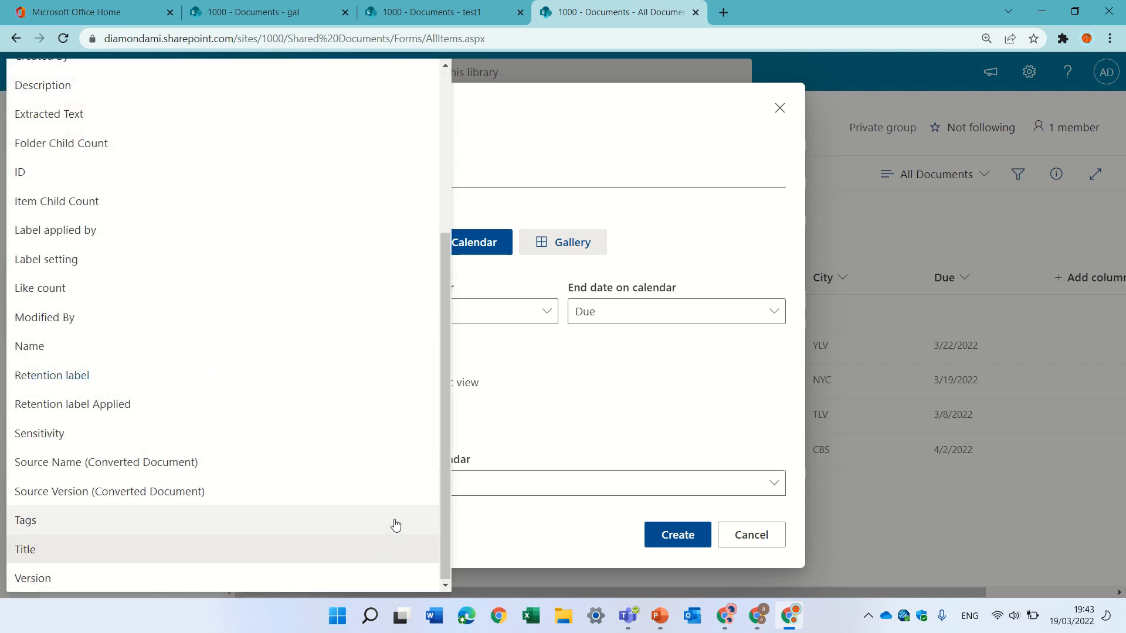
pyautogui.moveTo(446, 497); pyautogui.dragTo(432, 399)
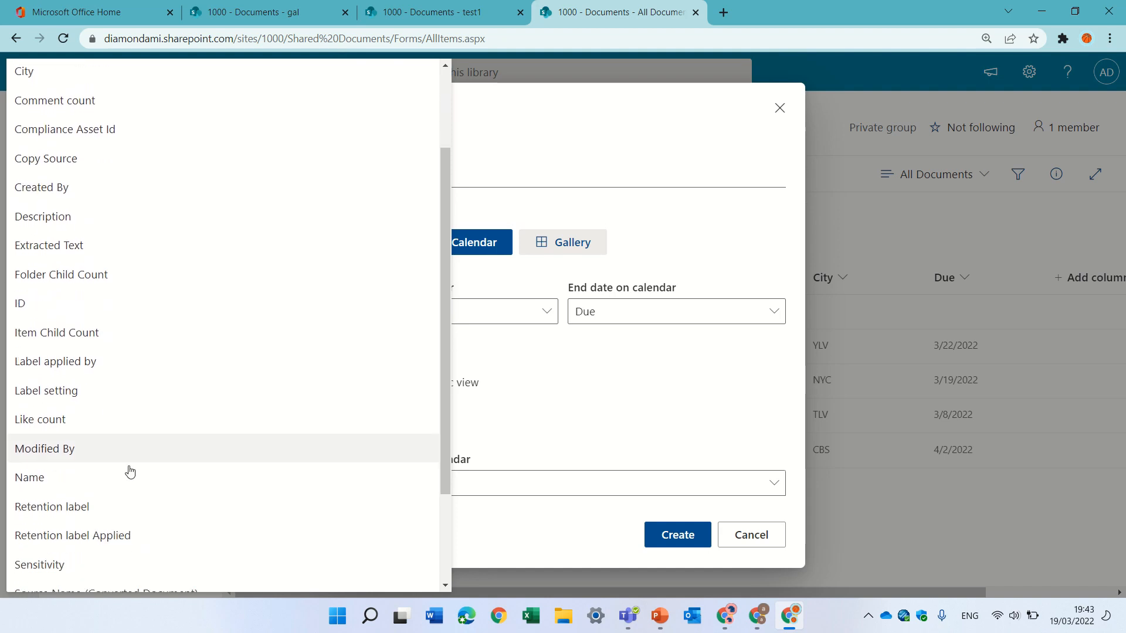
pyautogui.click(129, 475)
pyautogui.click(679, 542)
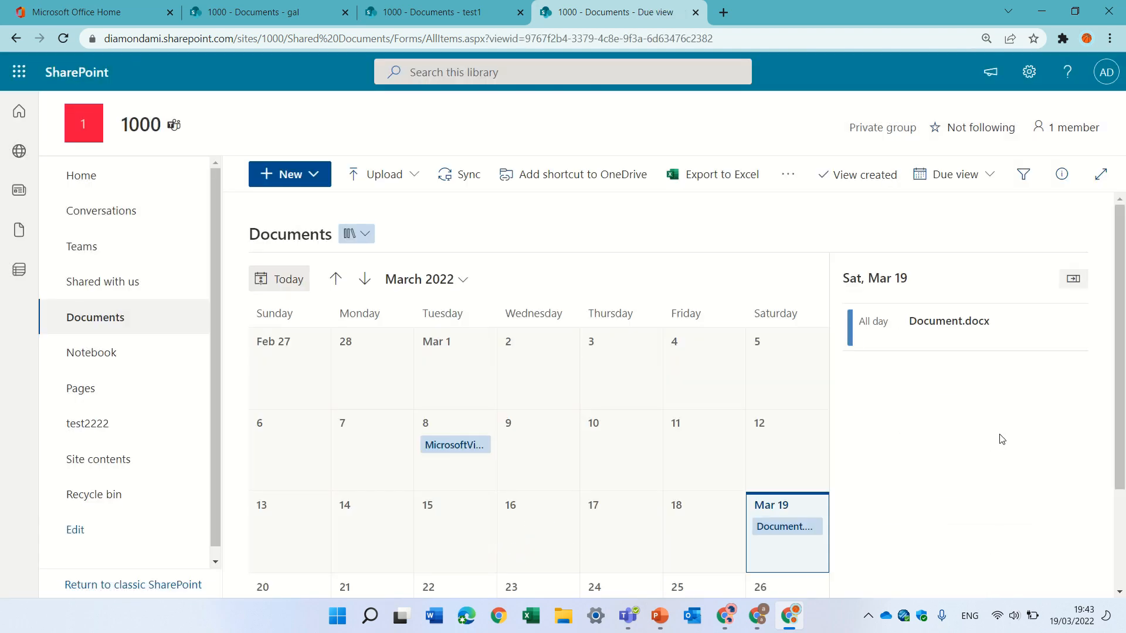
# Look through the weeks of the March 2022 calendar and return the library to the All Documents view
pyautogui.moveTo(1121, 238); pyautogui.dragTo(1121, 337)
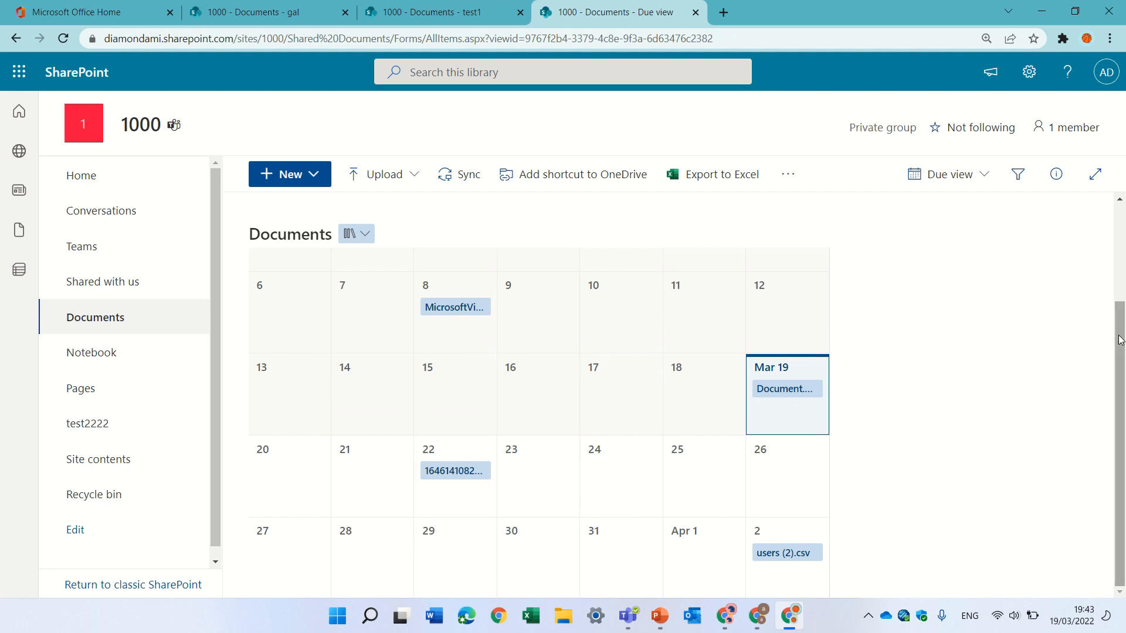
pyautogui.moveTo(1122, 302); pyautogui.dragTo(1122, 204)
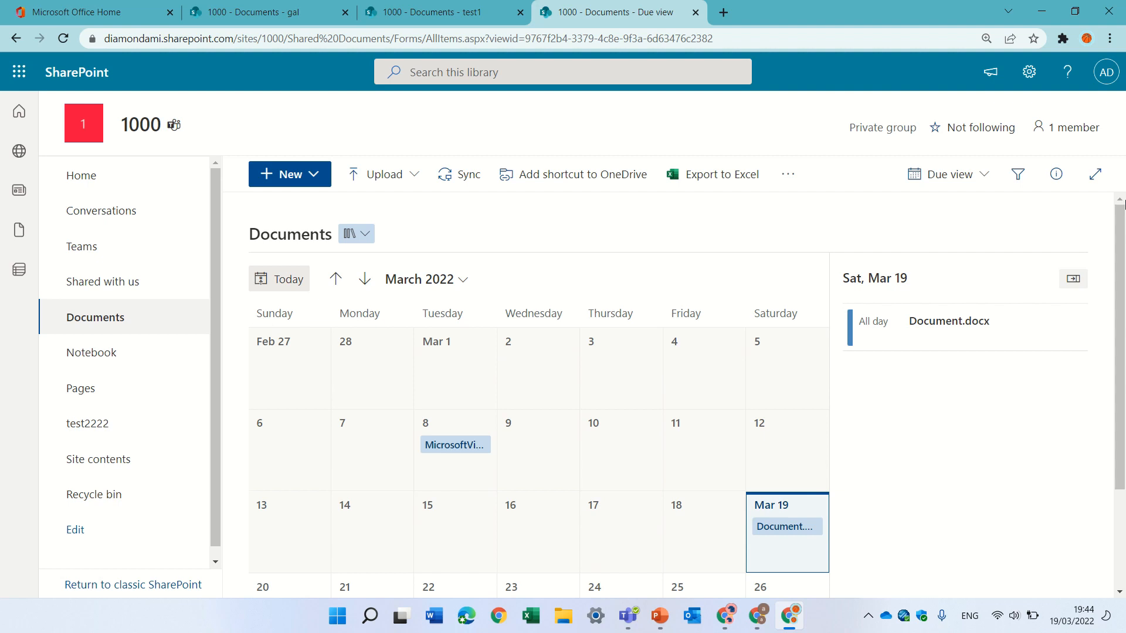
pyautogui.click(984, 185)
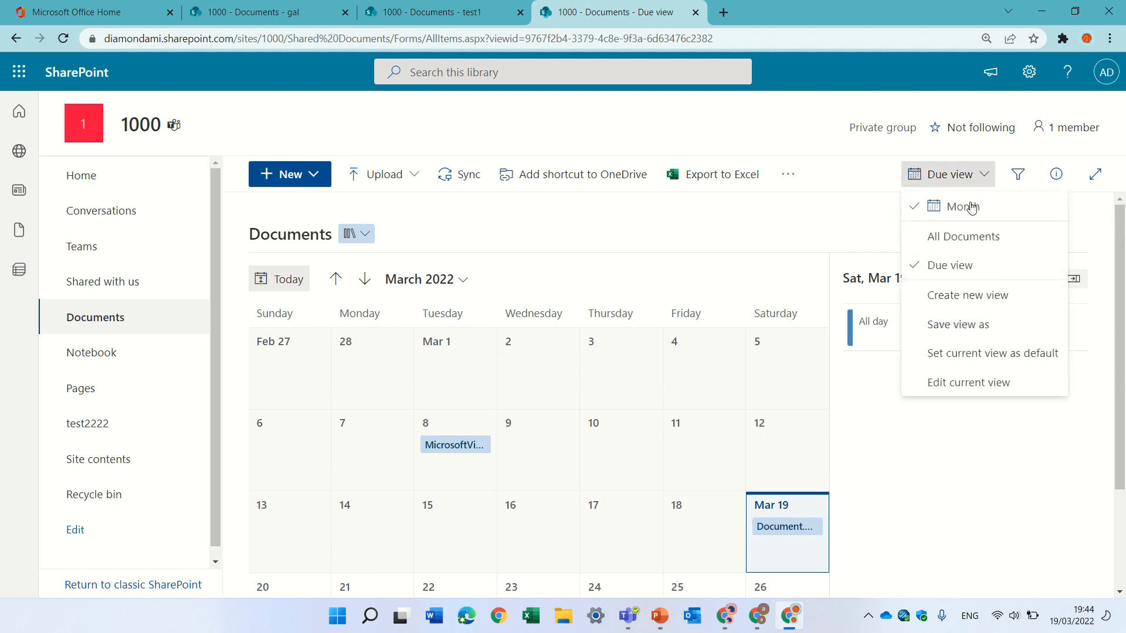
pyautogui.click(967, 235)
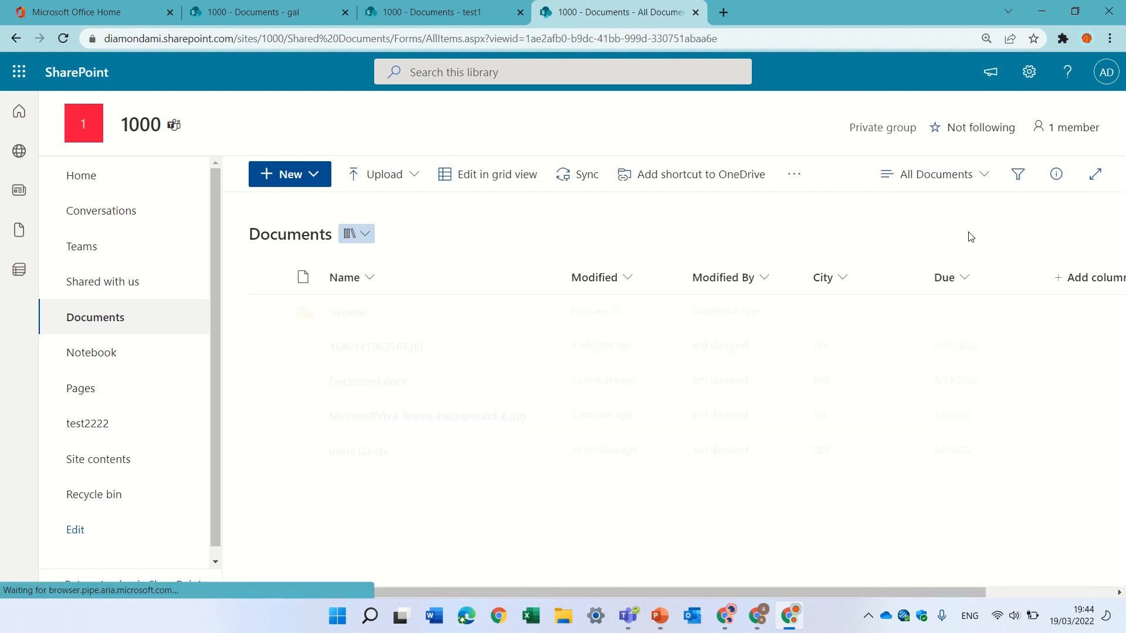
# Create a public gallery view of the library named "Gal"
pyautogui.click(965, 176)
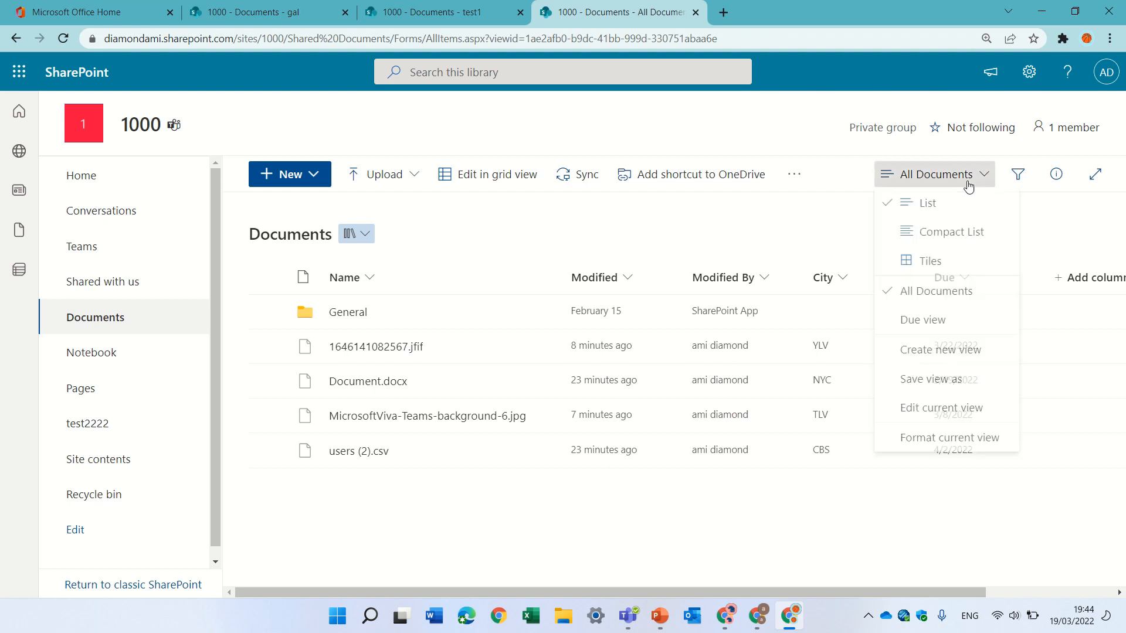
pyautogui.click(979, 358)
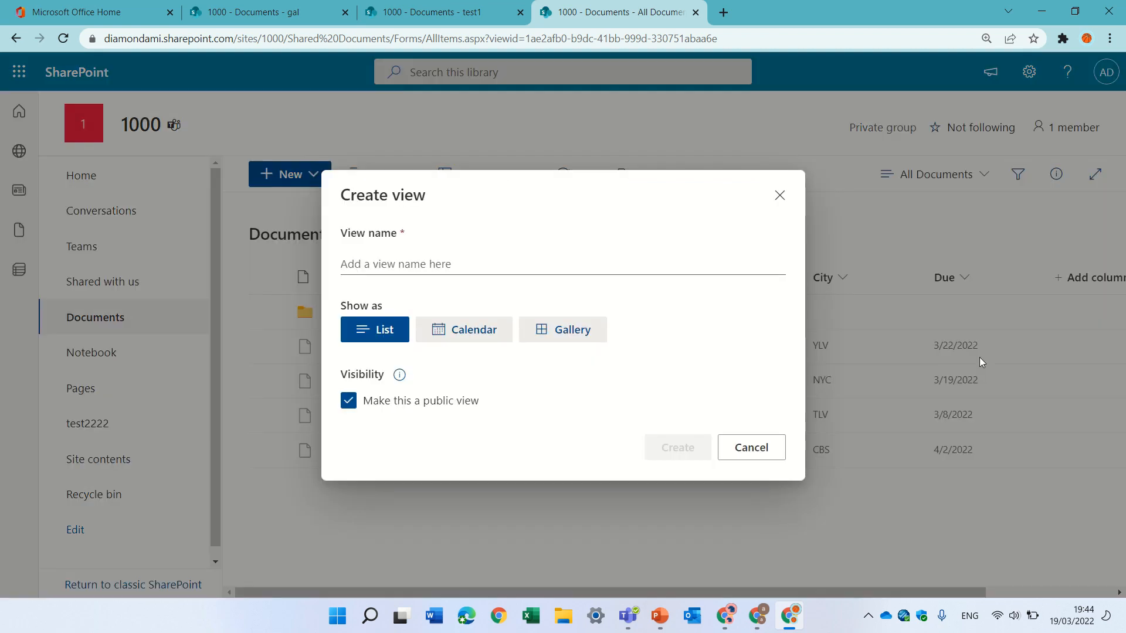
pyautogui.click(544, 339)
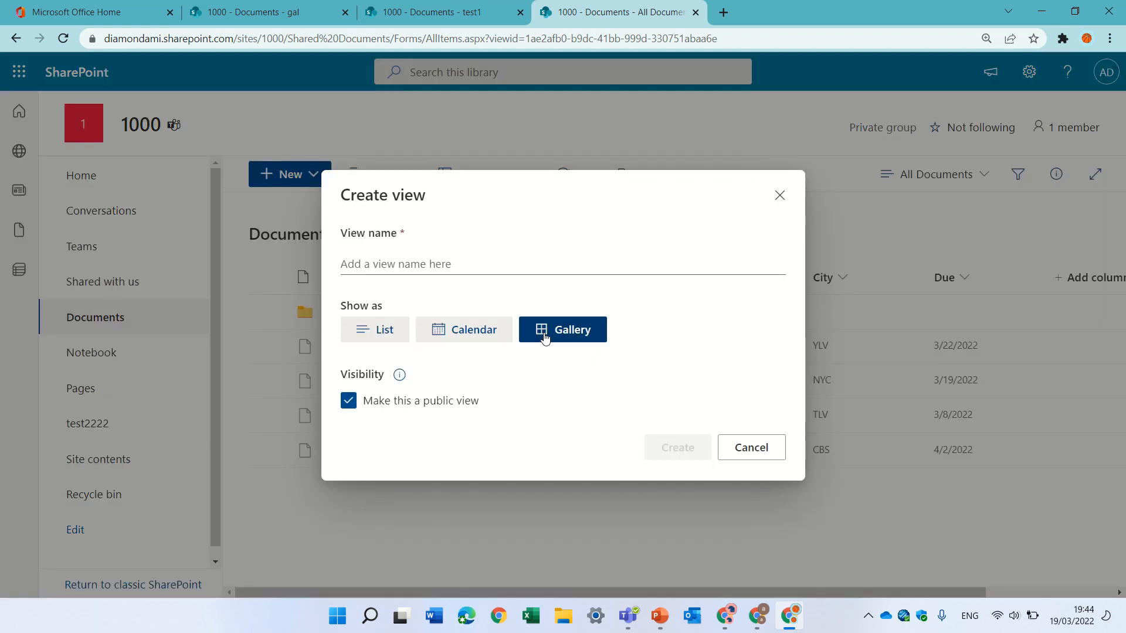
pyautogui.click(524, 262)
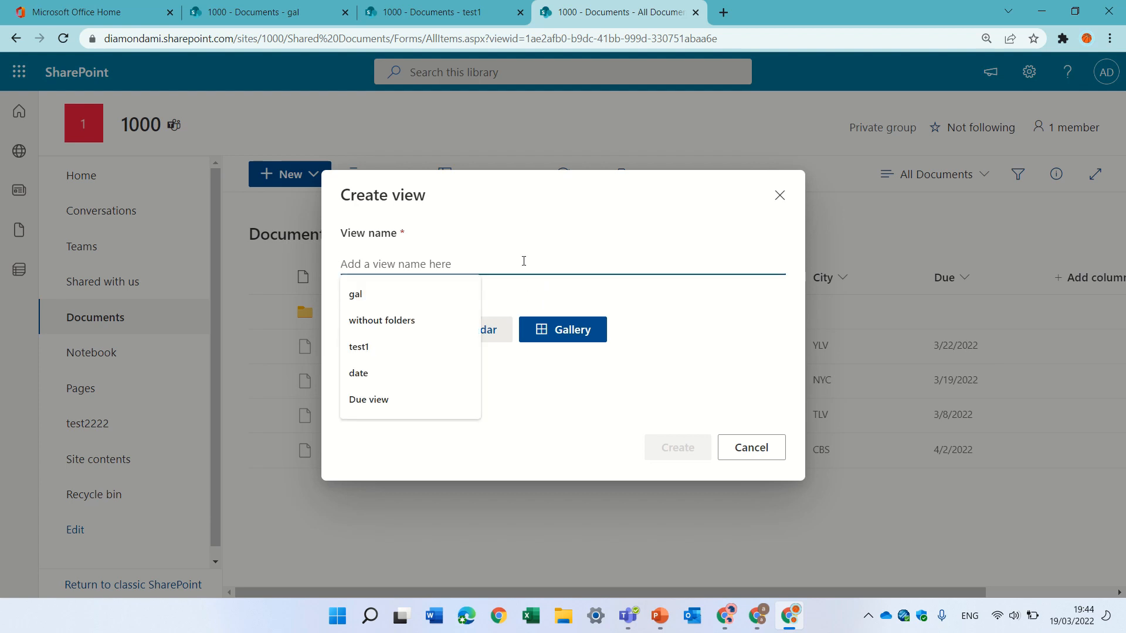
pyautogui.write('G')
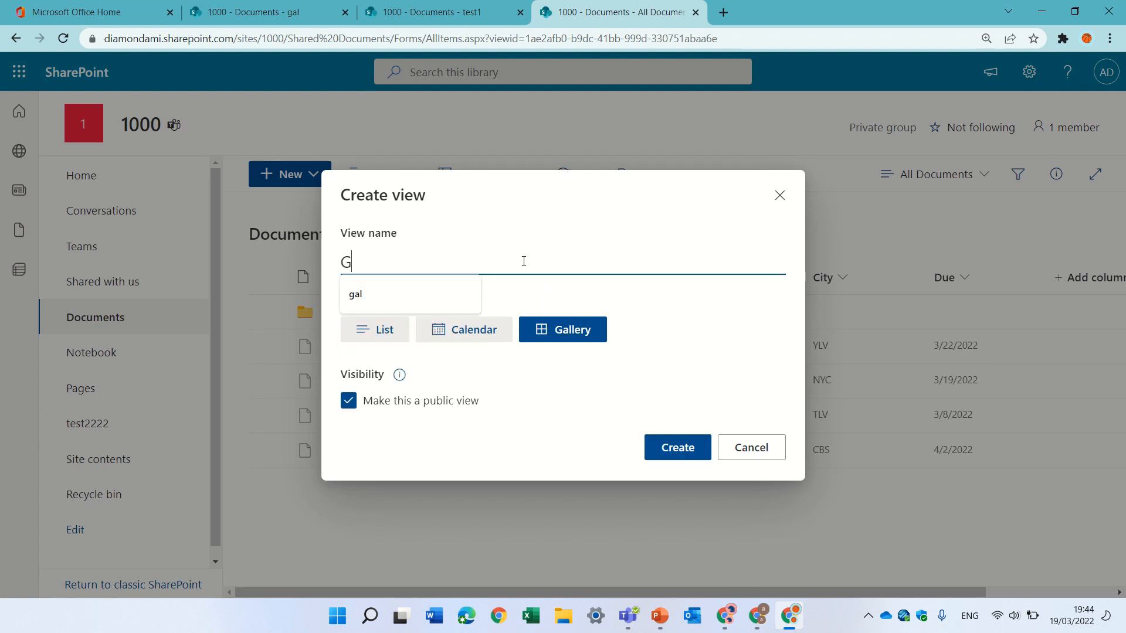
pyautogui.write('al')
pyautogui.click(675, 454)
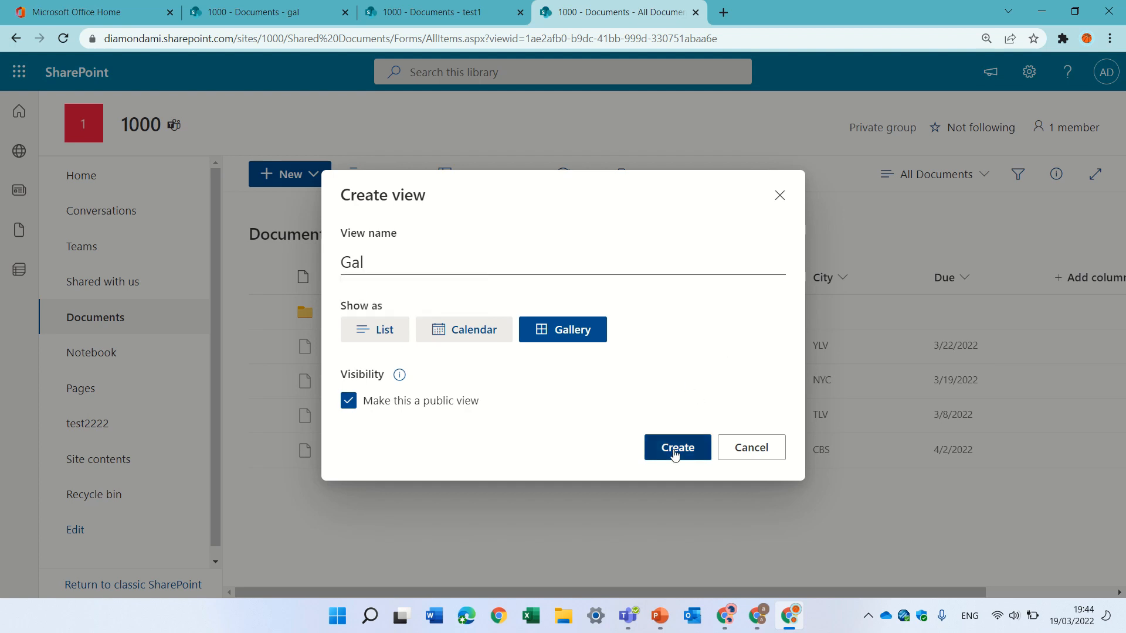
pyautogui.click(676, 455)
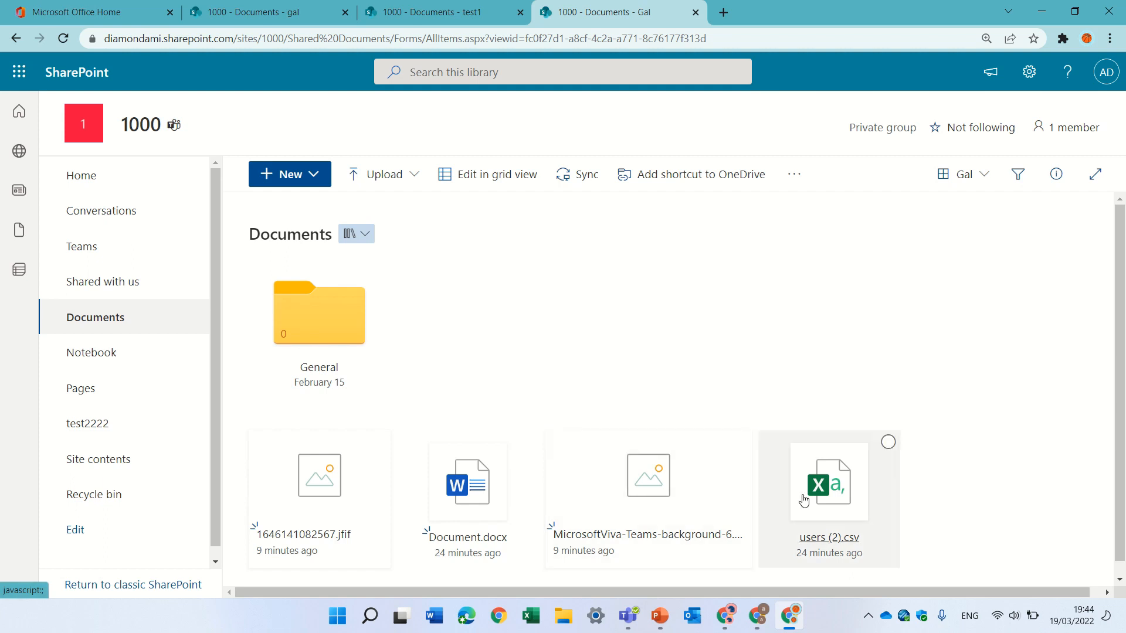
# Open the formatting of the current Gal view and start editing its card in the Document Card Designer
pyautogui.click(978, 176)
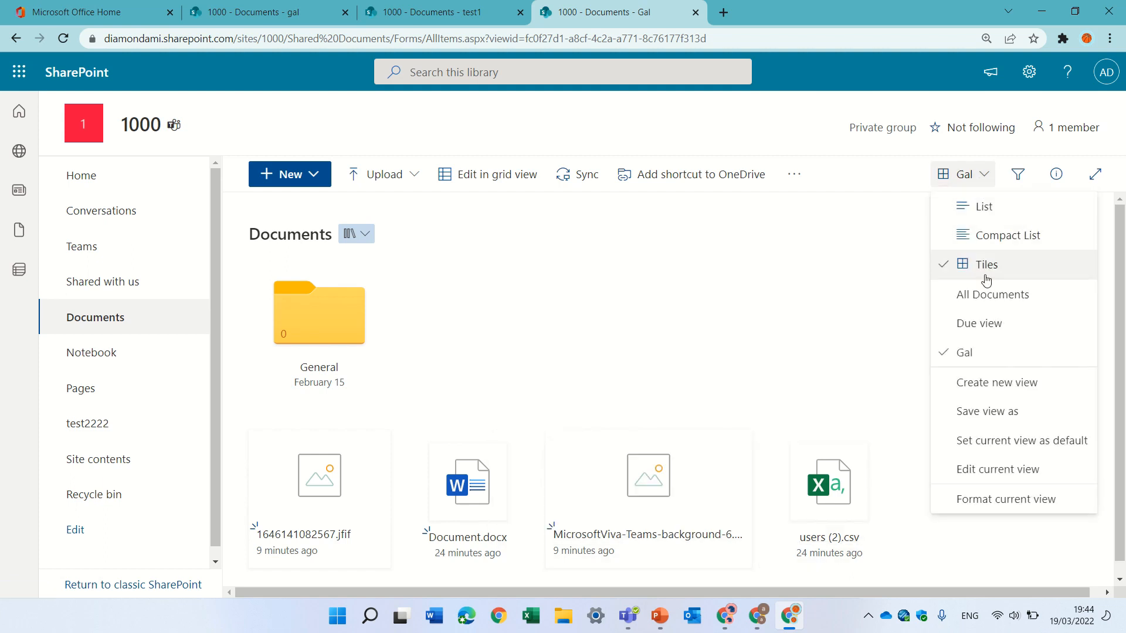
pyautogui.click(717, 388)
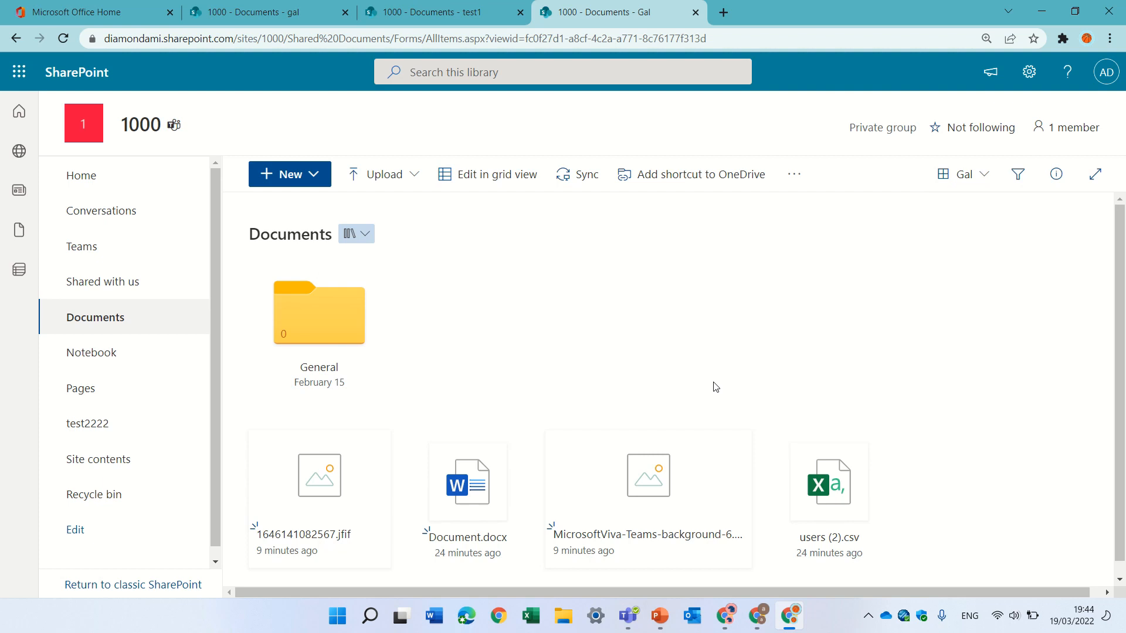
pyautogui.click(985, 179)
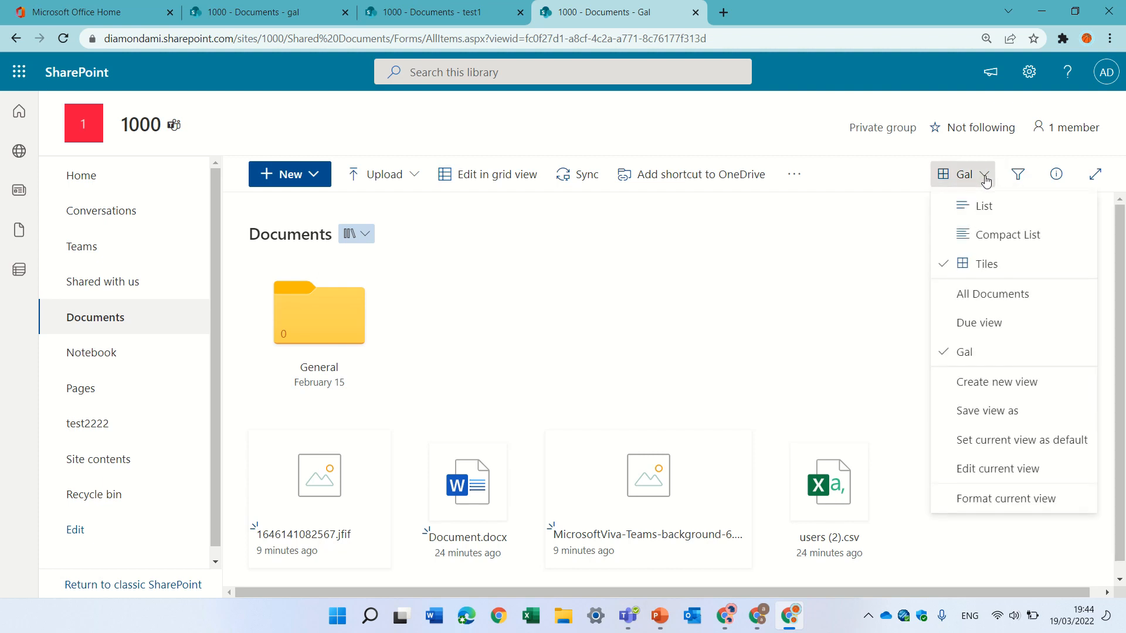
pyautogui.click(999, 500)
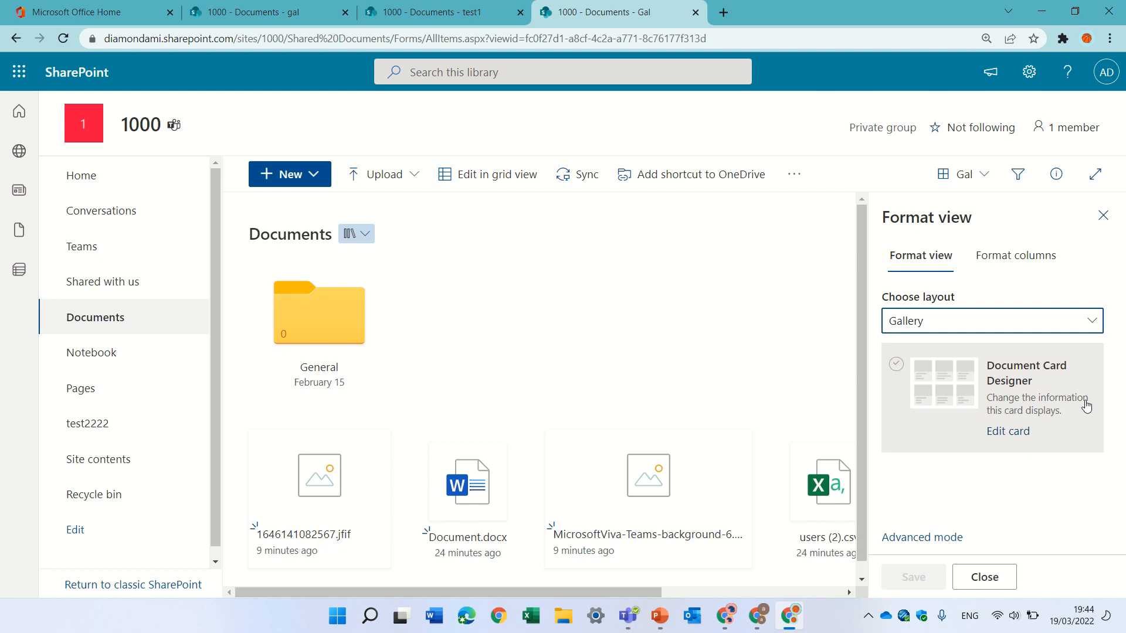
pyautogui.click(1006, 433)
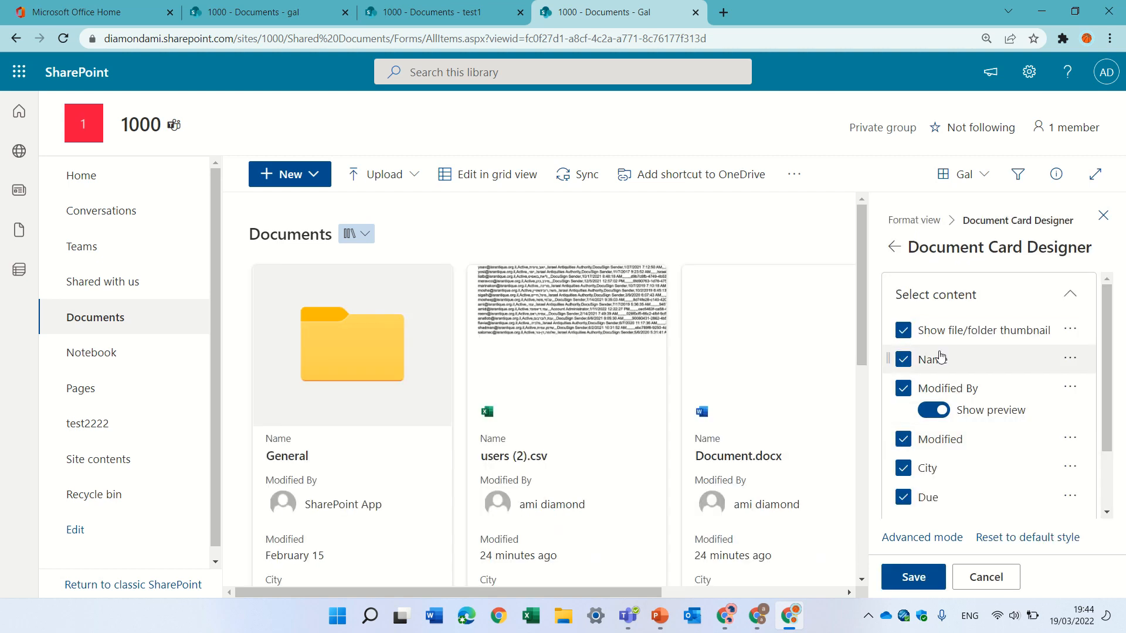
# Try hiding the file/folder thumbnail and the Name field on the cards, and restore both
pyautogui.click(904, 332)
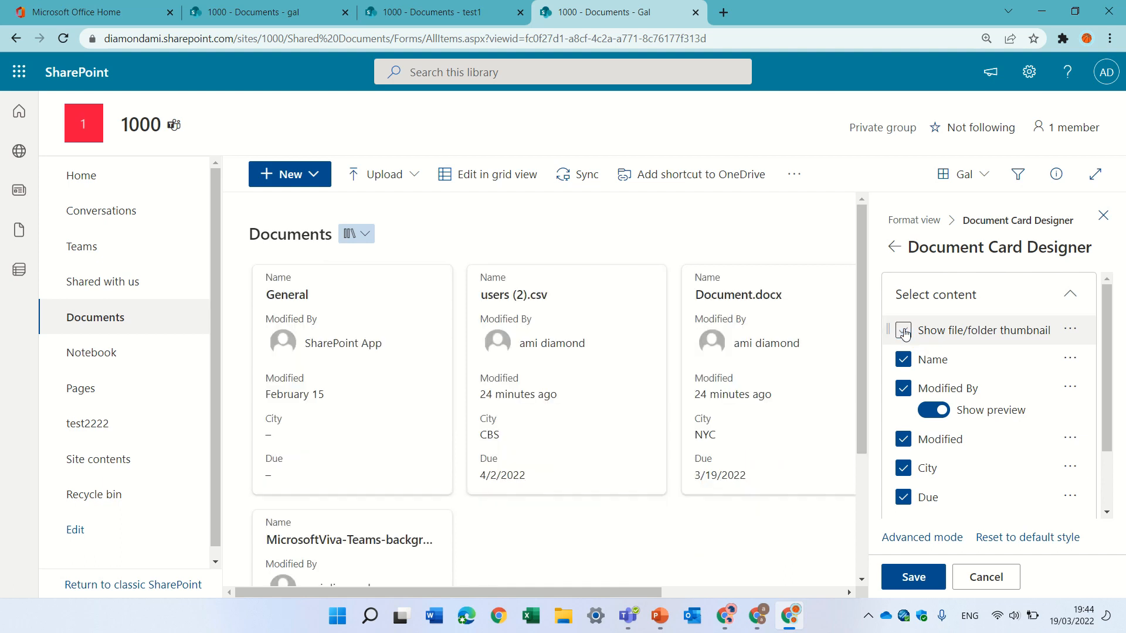
pyautogui.click(904, 332)
pyautogui.click(903, 360)
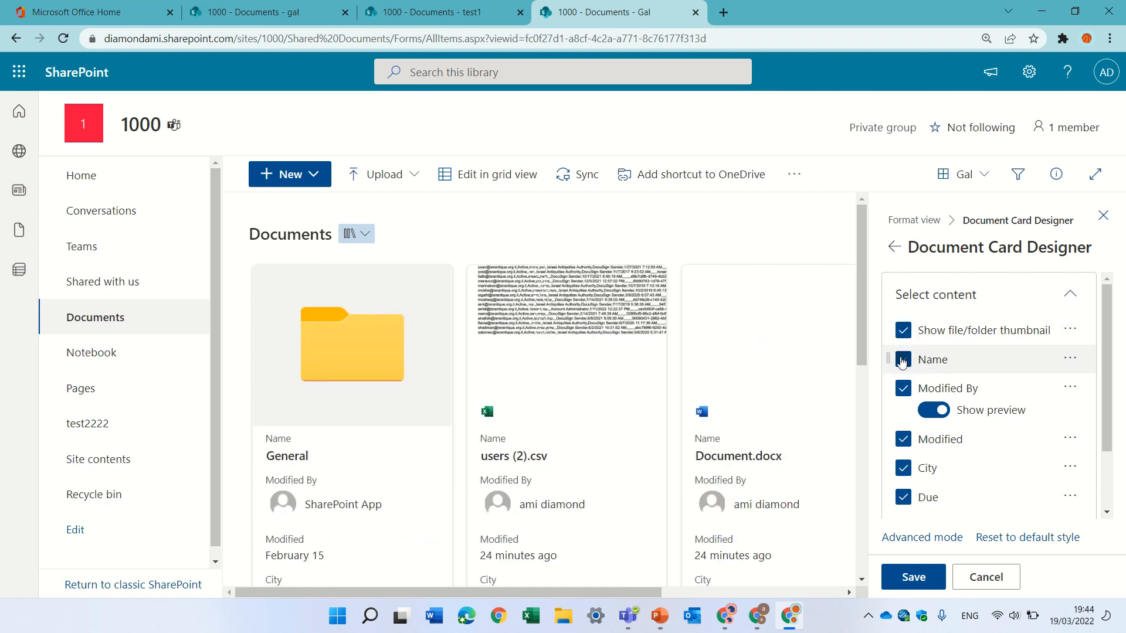
pyautogui.click(903, 360)
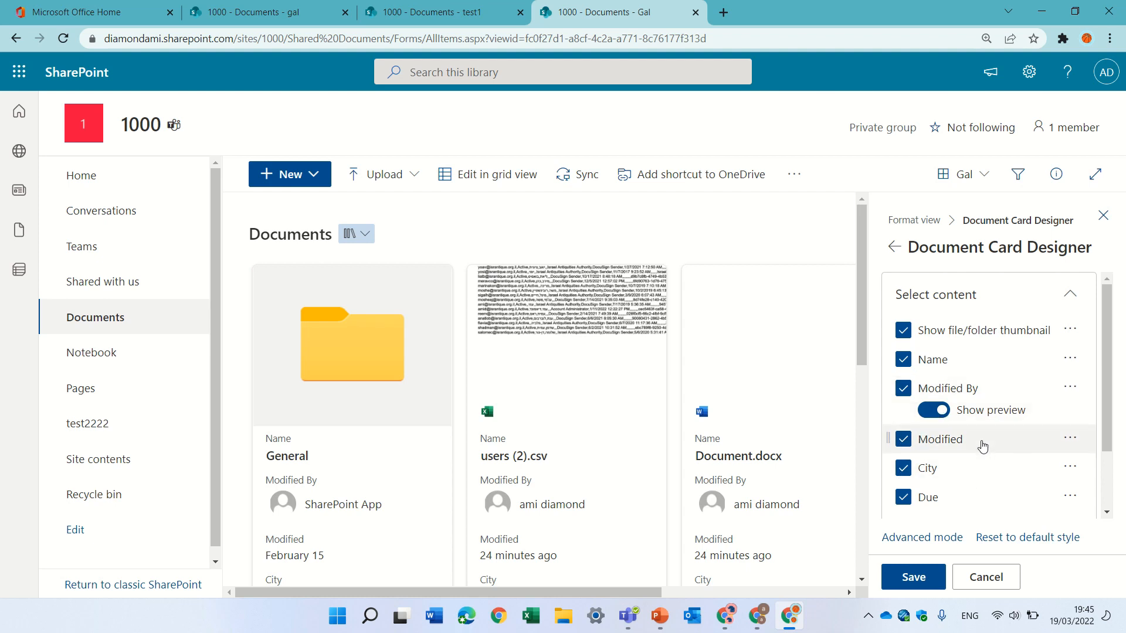
# Reorder the card content so that City comes directly before Modified
pyautogui.moveTo(1106, 380); pyautogui.dragTo(1105, 435)
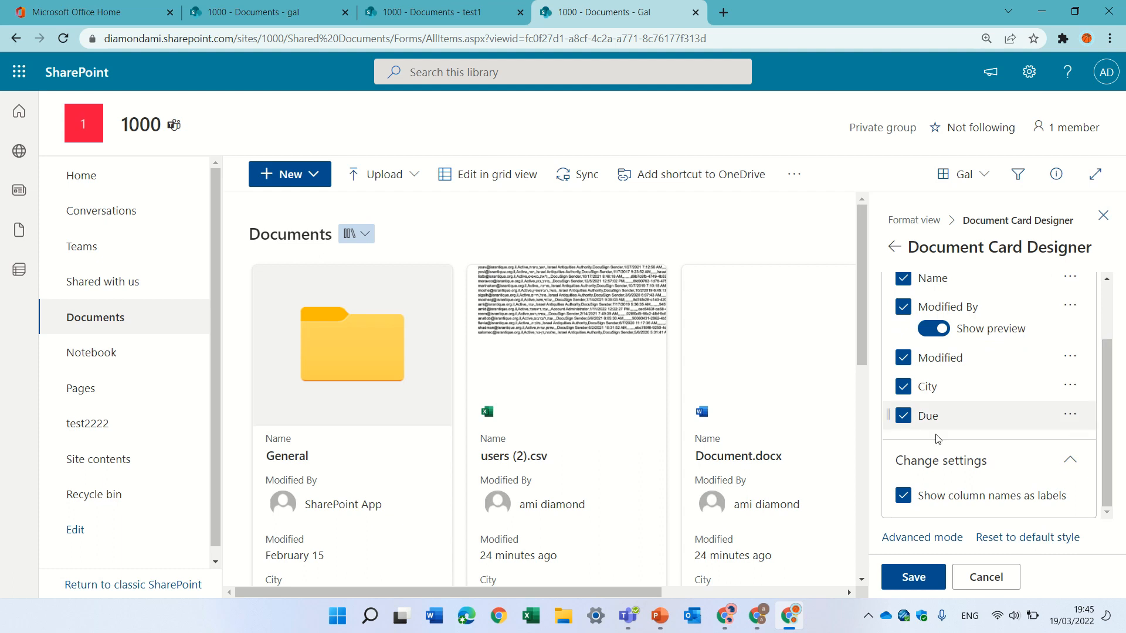
pyautogui.moveTo(889, 416); pyautogui.dragTo(887, 353)
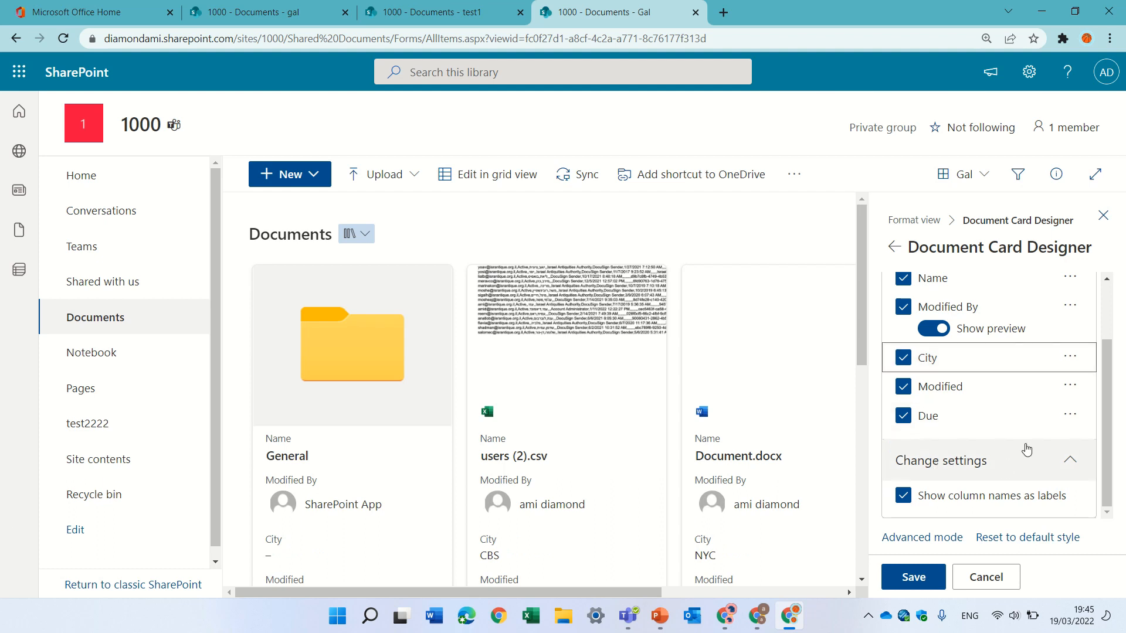
# Compare the cards with and without column names as labels, and leave the labels shown
pyautogui.click(904, 497)
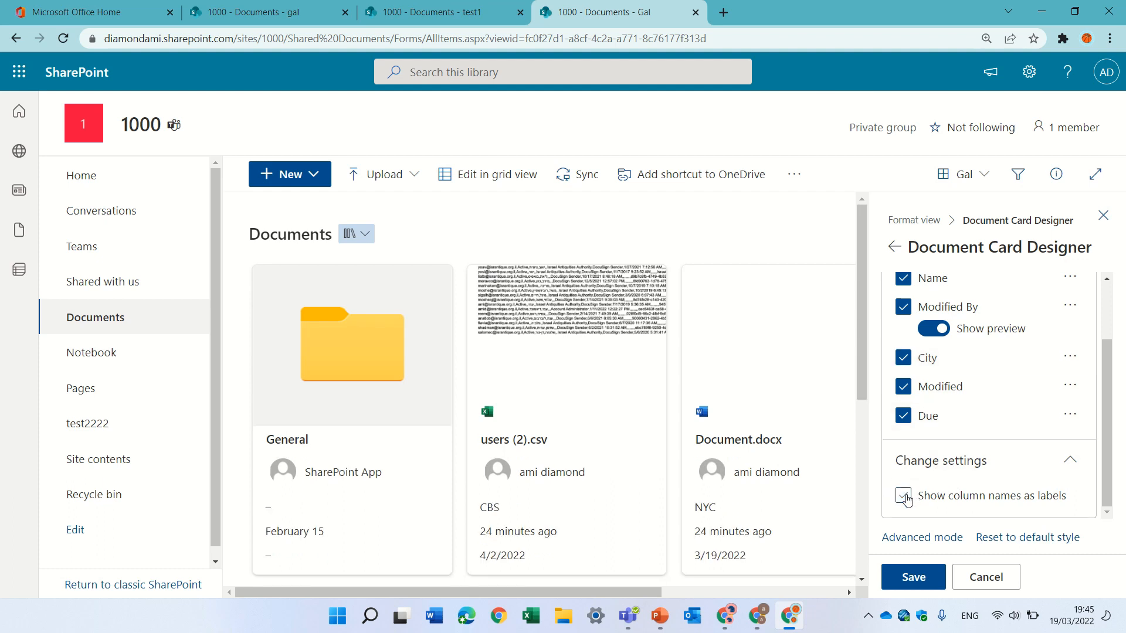
pyautogui.click(904, 498)
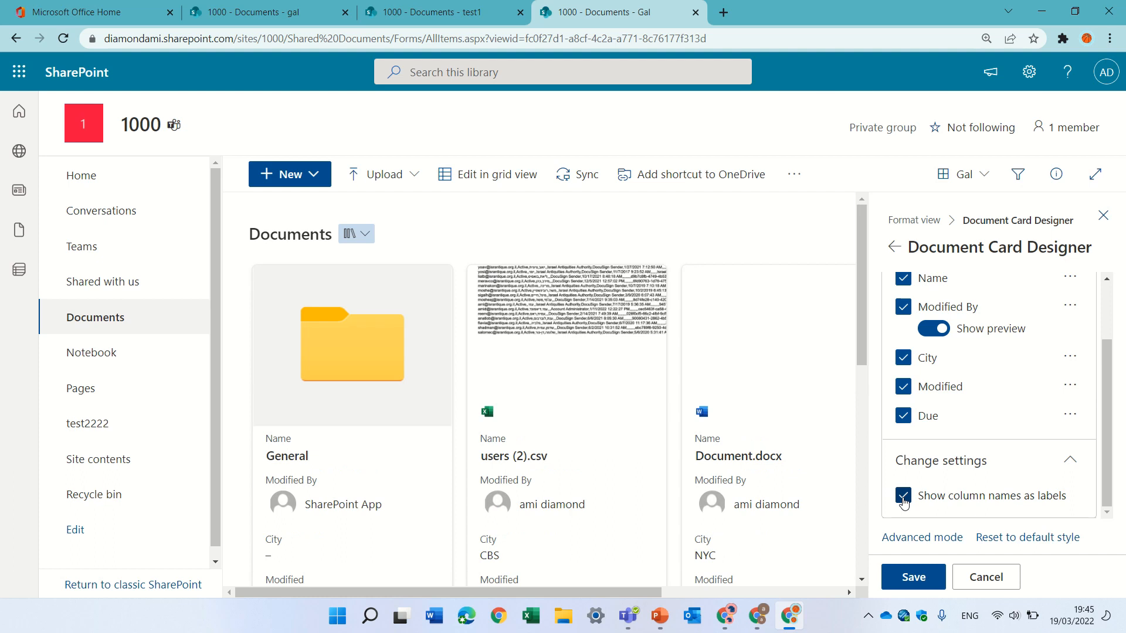
pyautogui.click(904, 498)
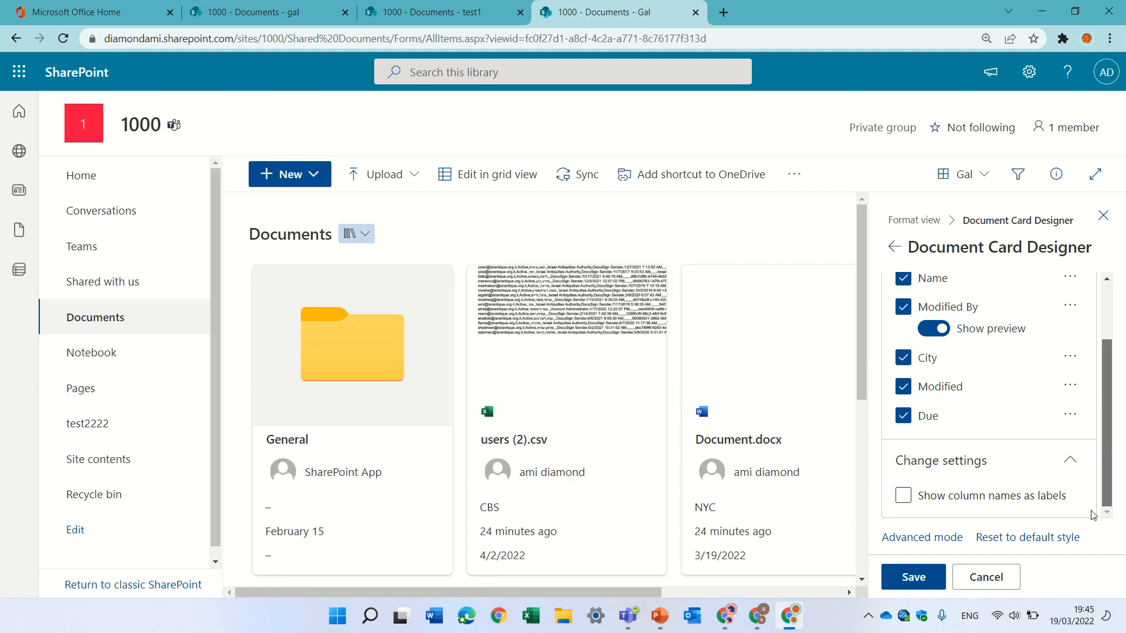
pyautogui.scroll(1, 1102, 393)
pyautogui.scroll(1, 1101, 393)
pyautogui.scroll(-2, 1085, 451)
pyautogui.click(903, 497)
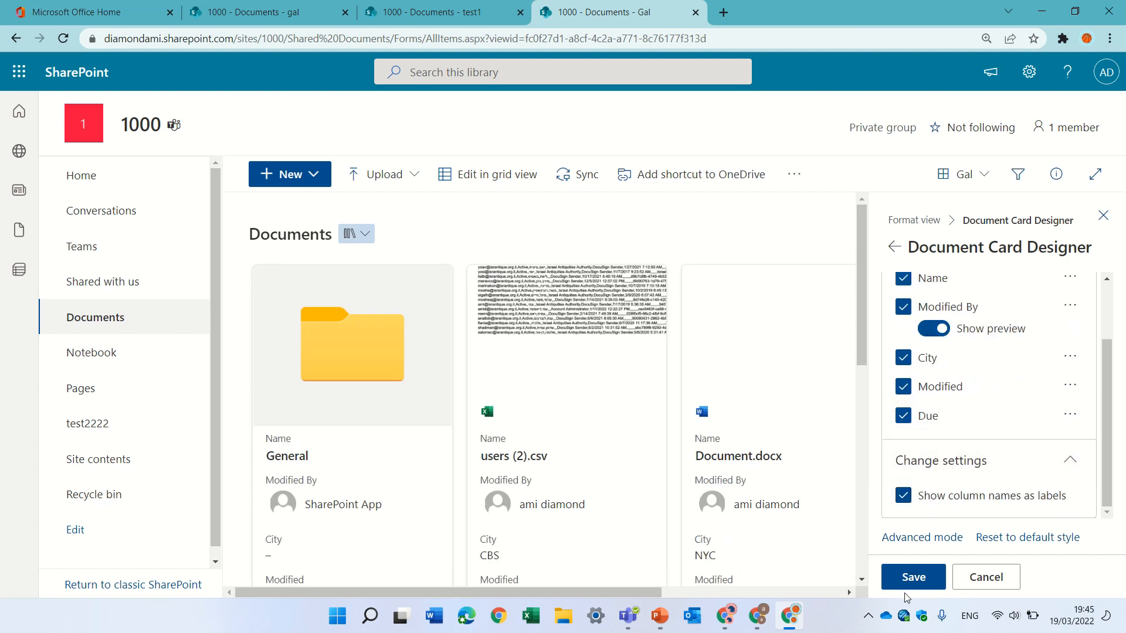
# Save the card layout for the Gal view and close the Document Card Designer
pyautogui.click(923, 585)
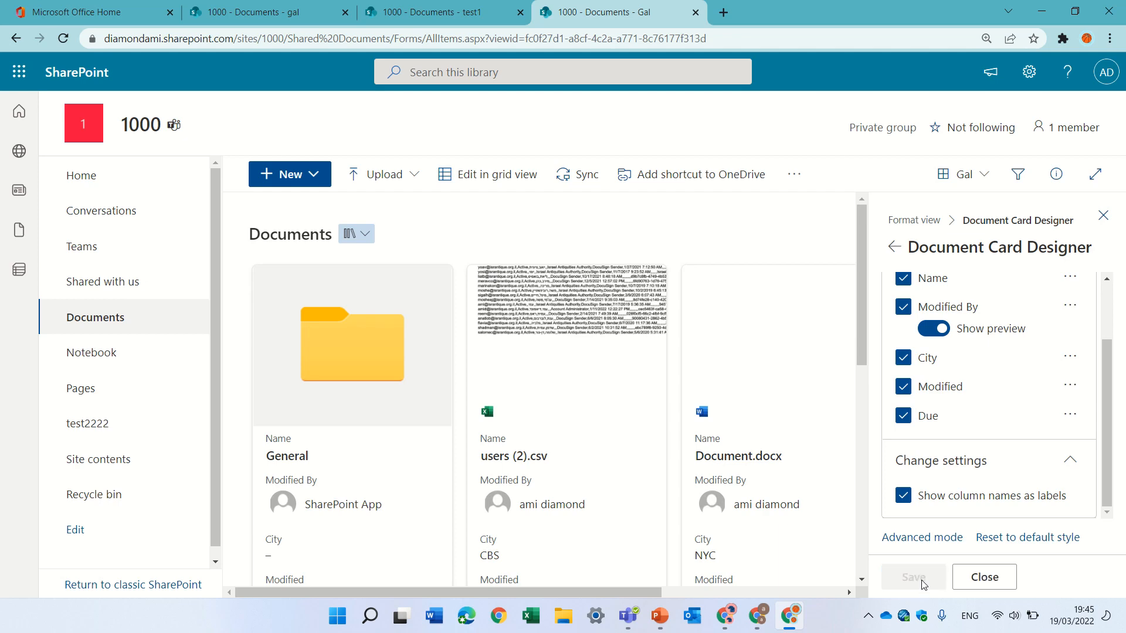
pyautogui.click(983, 577)
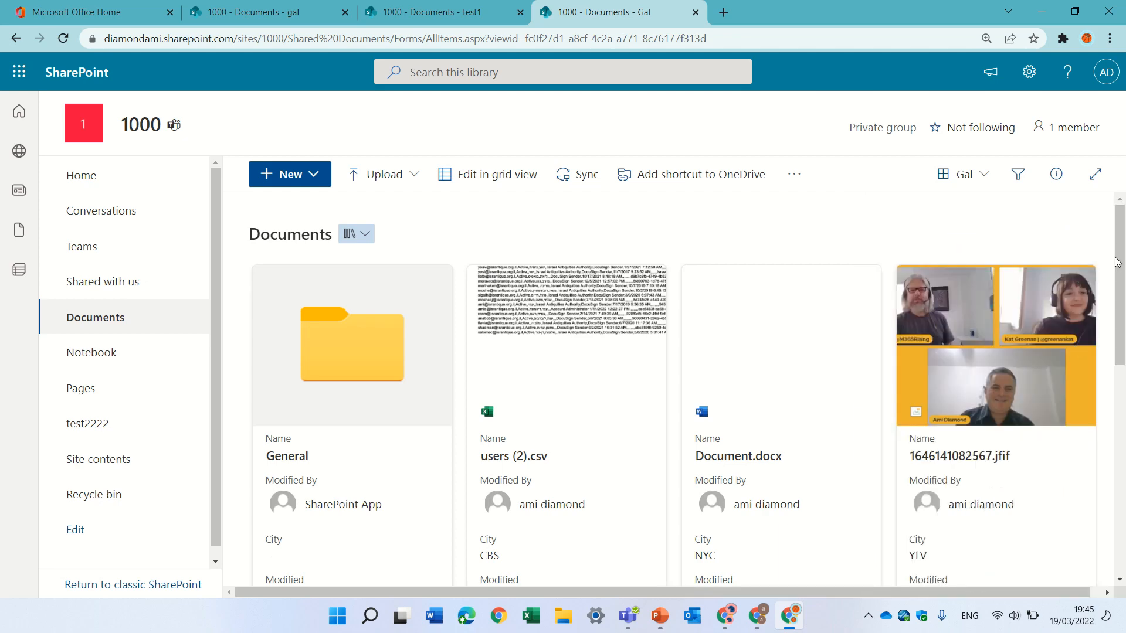
# Look through all the document cards in the gallery and examine how their columns are displayed
pyautogui.scroll(-6, 1117, 262)
pyautogui.scroll(4, 1120, 264)
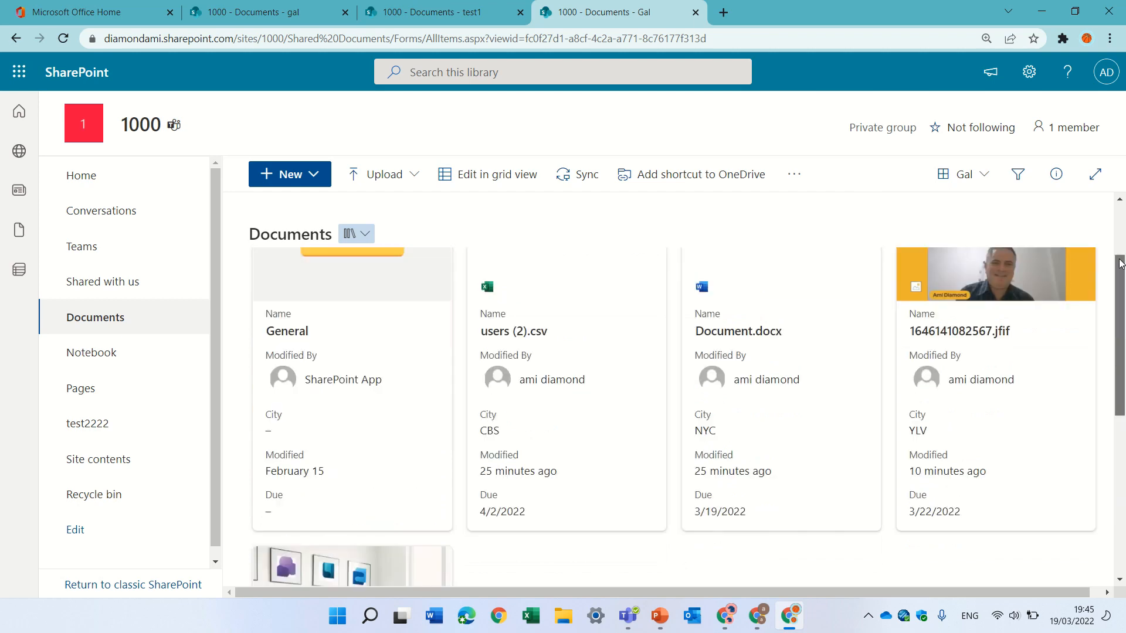
pyautogui.scroll(3, 1120, 263)
pyautogui.scroll(-9, 1108, 434)
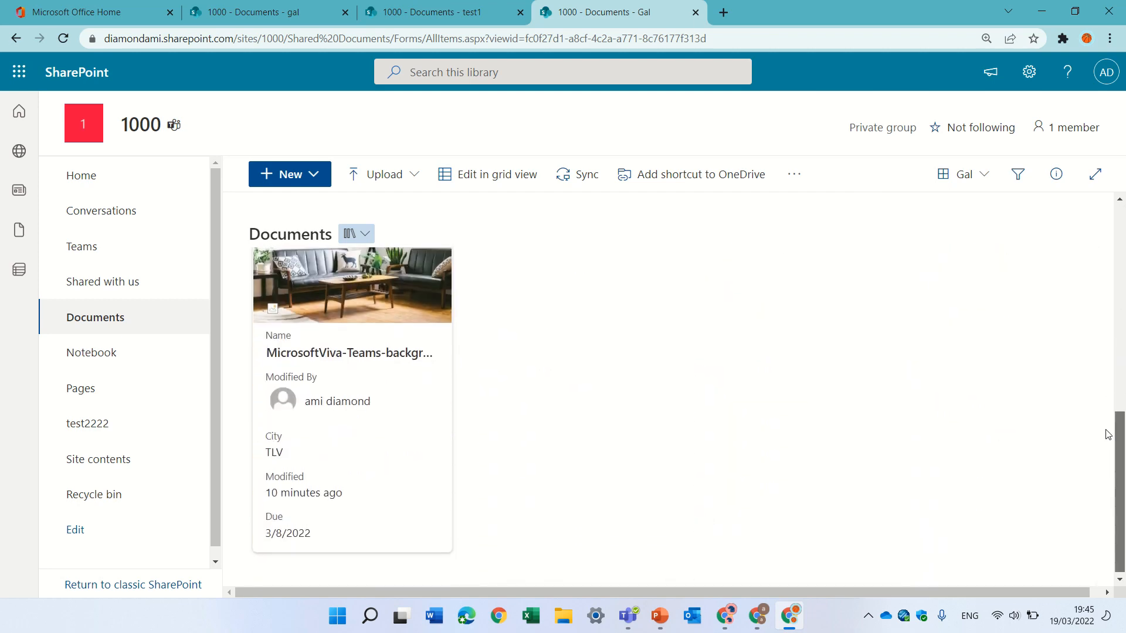
pyautogui.scroll(6, 1109, 434)
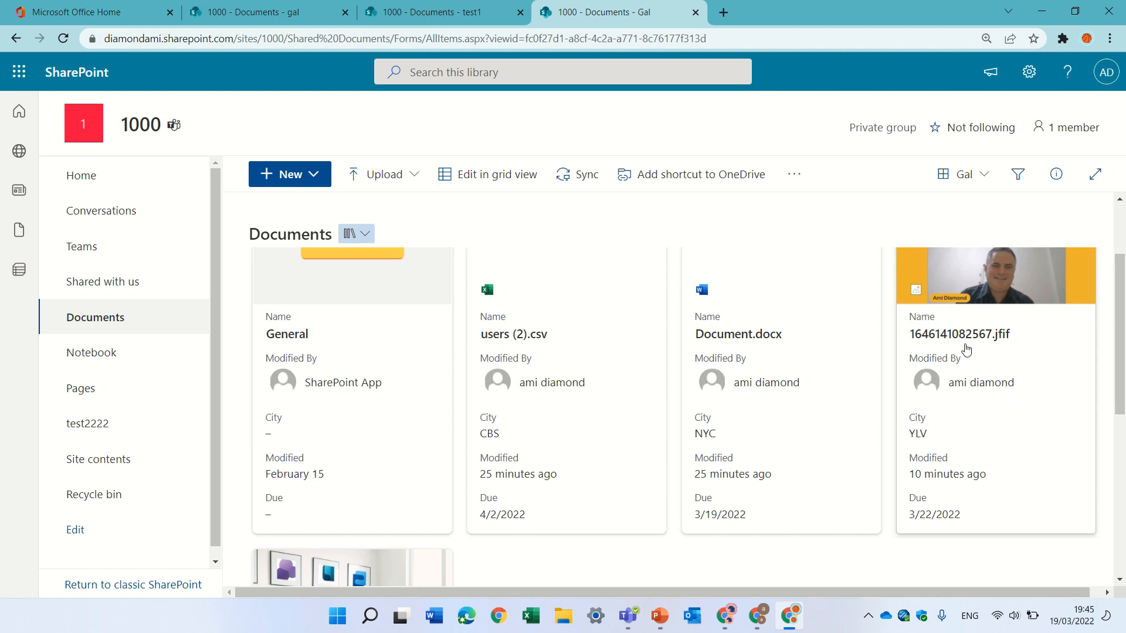
pyautogui.moveTo(1123, 339); pyautogui.dragTo(1120, 405)
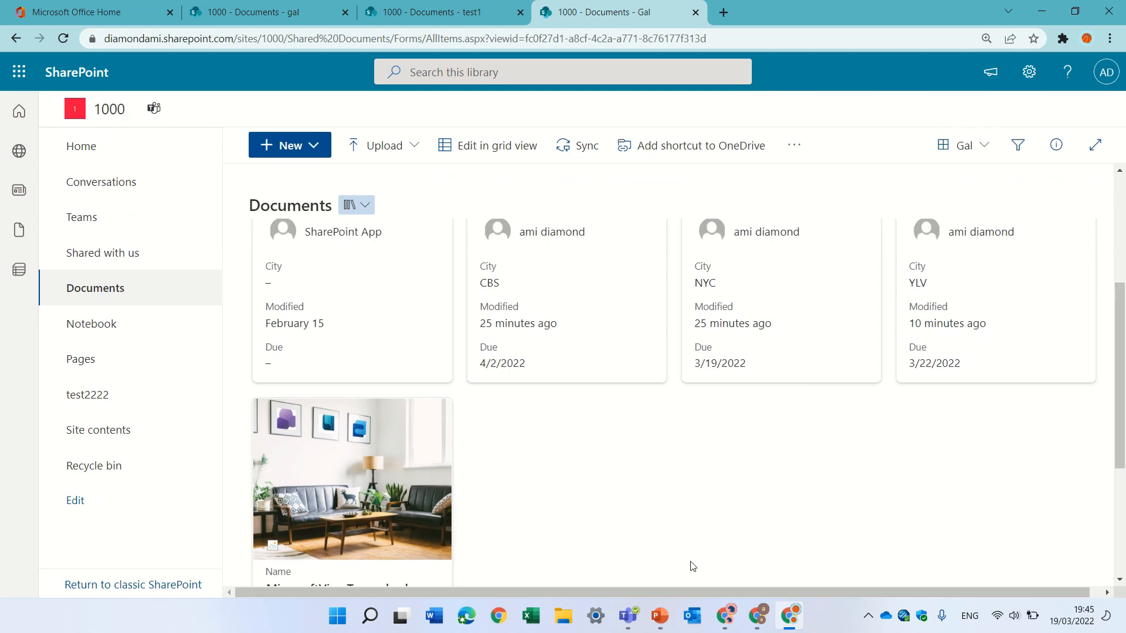
pyautogui.moveTo(1121, 370); pyautogui.dragTo(1123, 209)
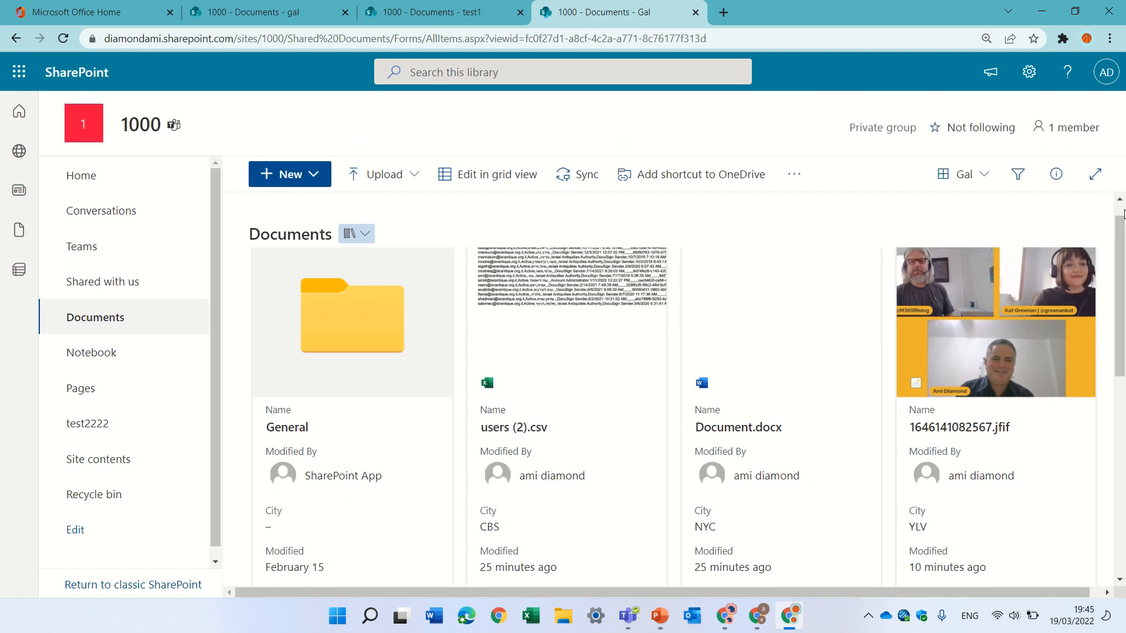
# Try selecting and deselecting the 1646141082567.jfif card, preview the image, and close the preview
pyautogui.click(1029, 290)
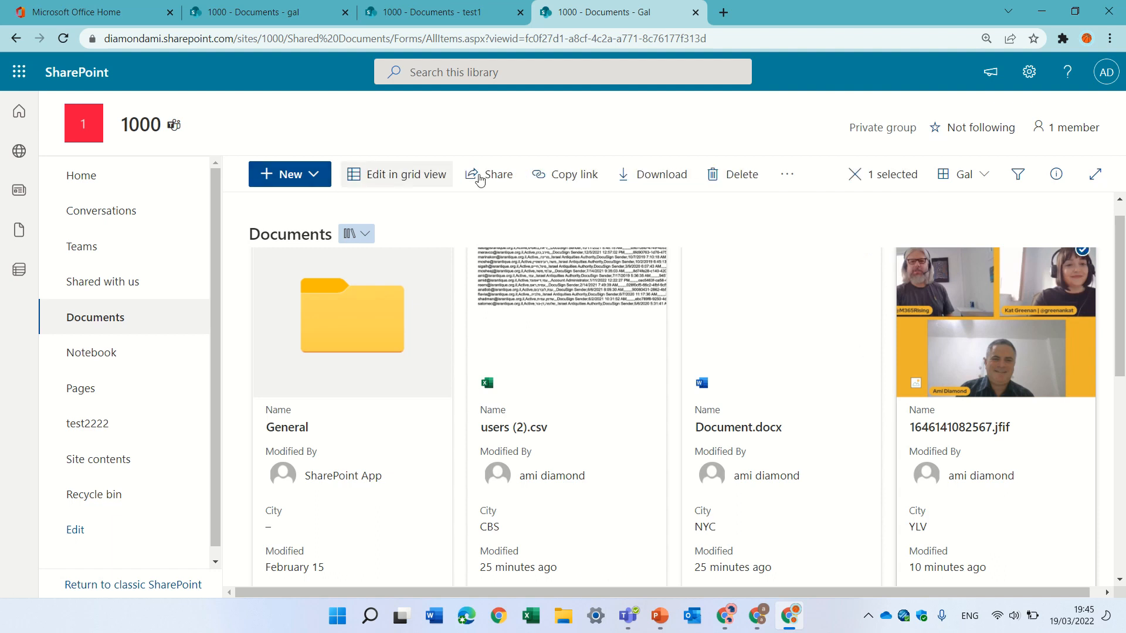
pyautogui.click(1082, 253)
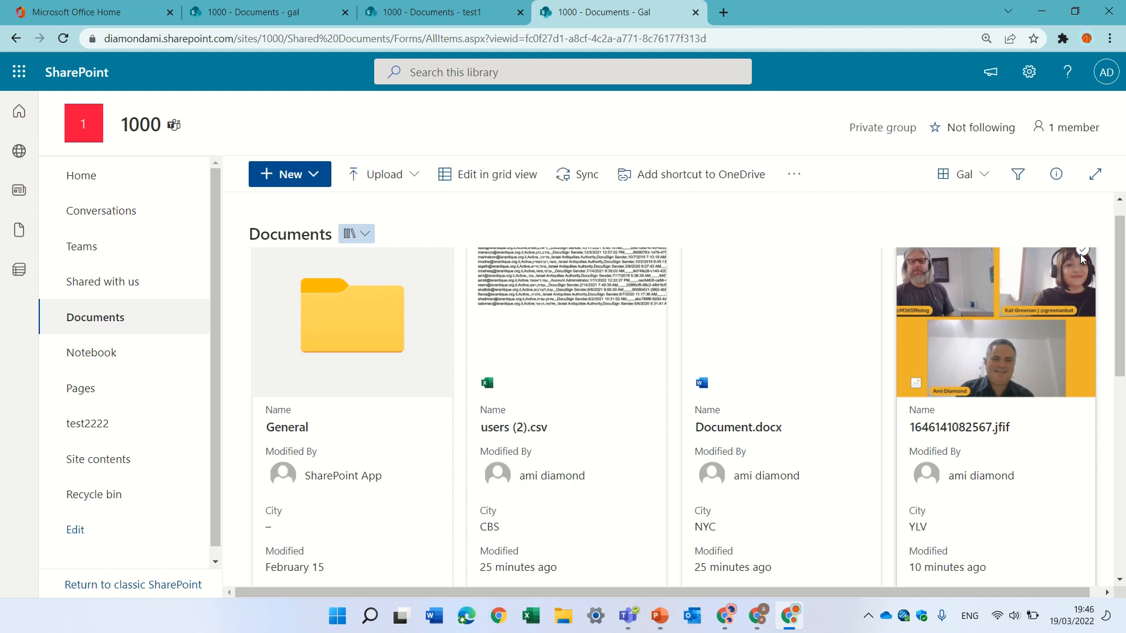
pyautogui.doubleClick(1025, 330)
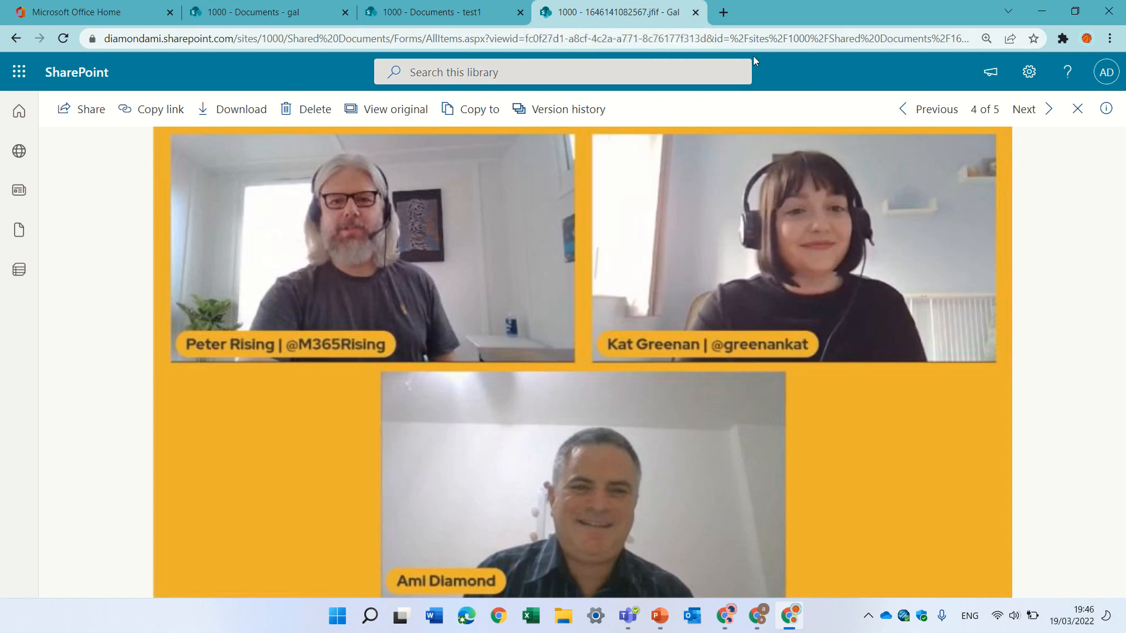
pyautogui.click(1078, 110)
# Open Document.docx from its gallery card in Word for the web, and close it to return to the library
pyautogui.click(756, 337)
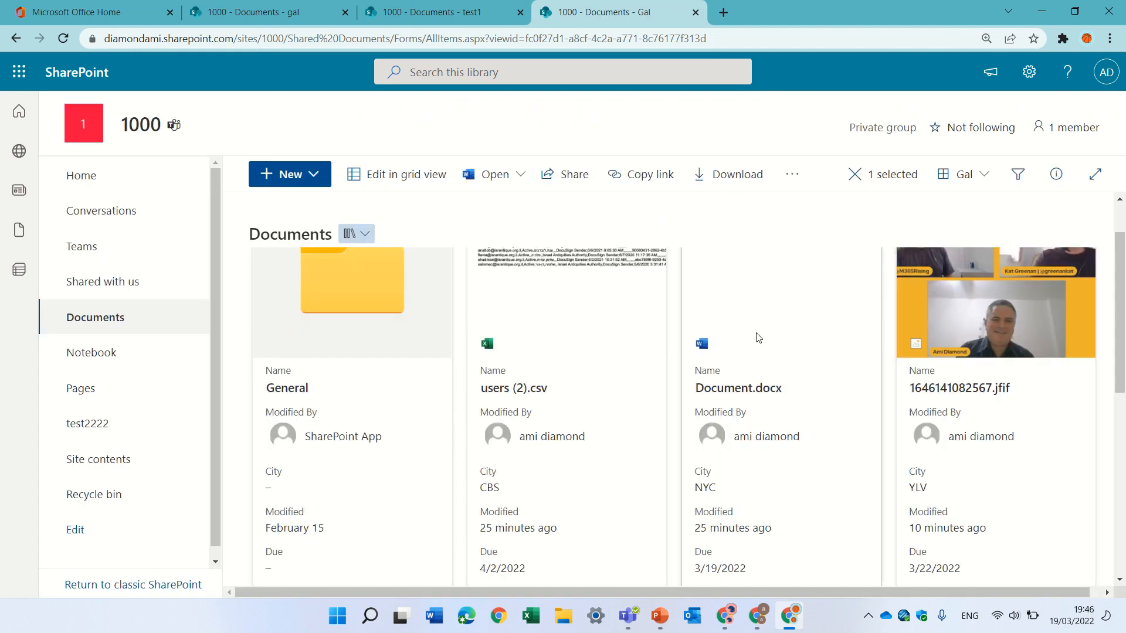
pyautogui.scroll(2, 1120, 409)
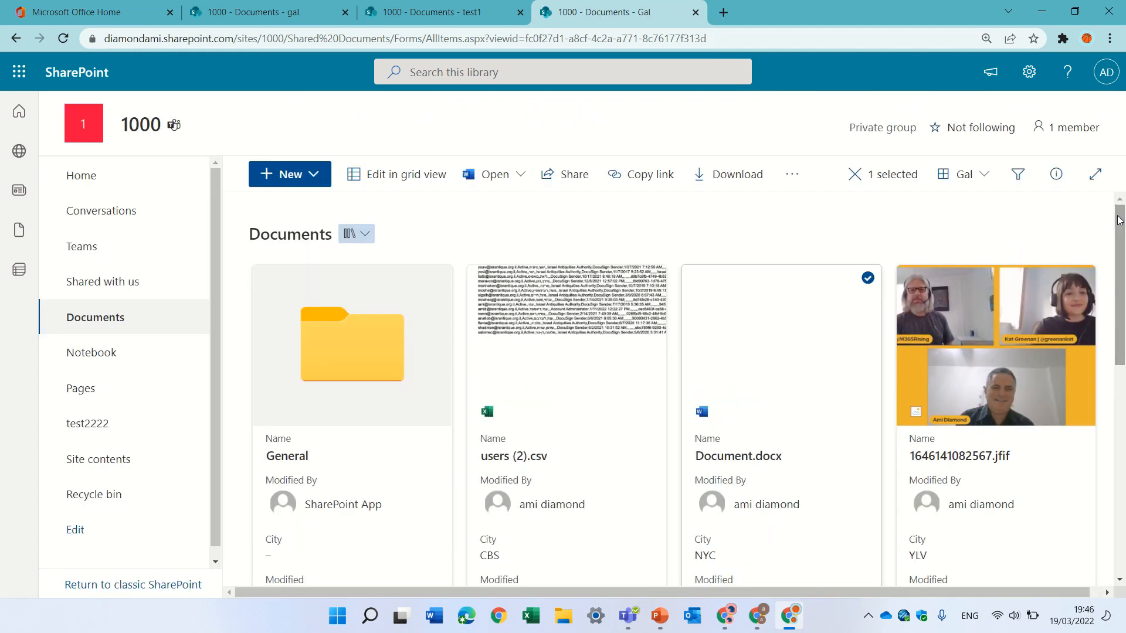
pyautogui.click(778, 330)
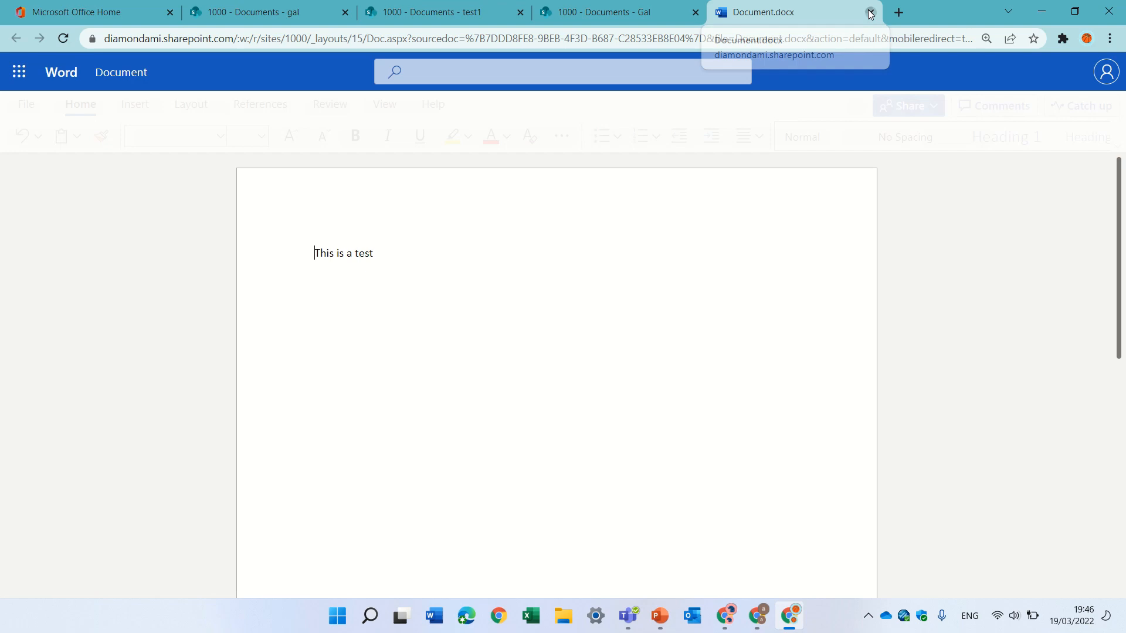
pyautogui.click(871, 12)
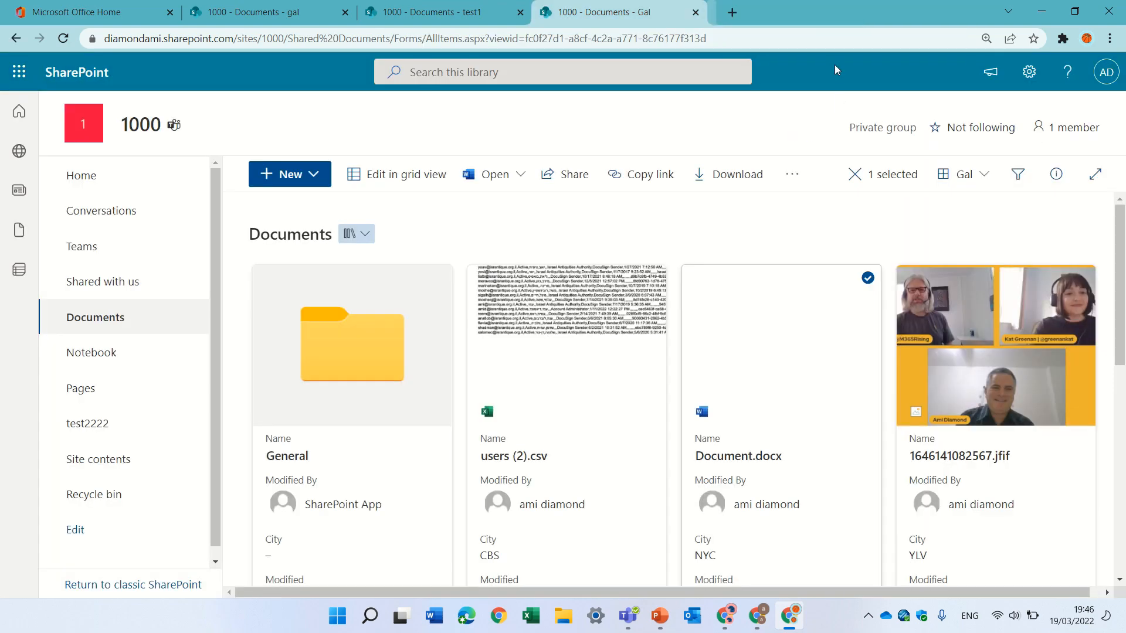
# Switch the display of the Gal view to List
pyautogui.scroll(-5, 617, 410)
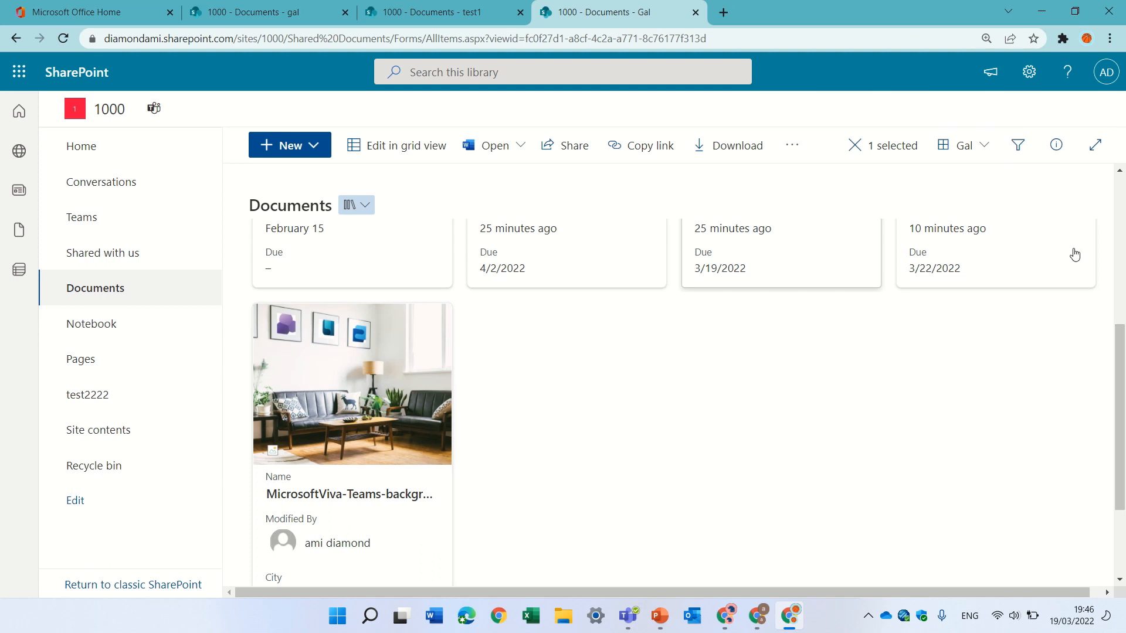
pyautogui.click(980, 146)
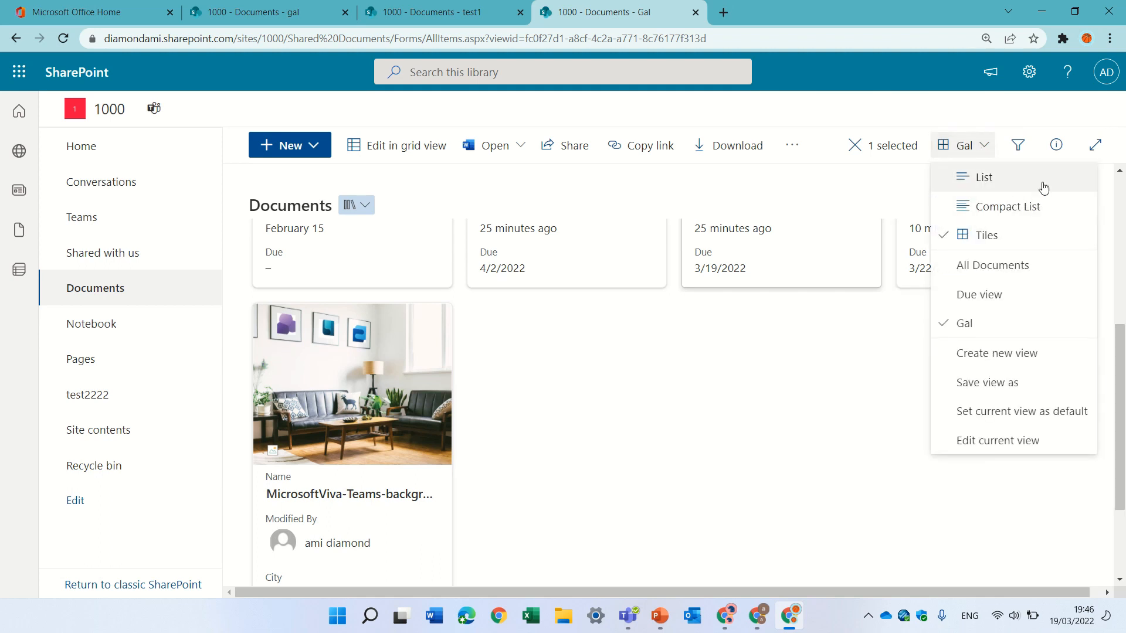
pyautogui.click(1043, 177)
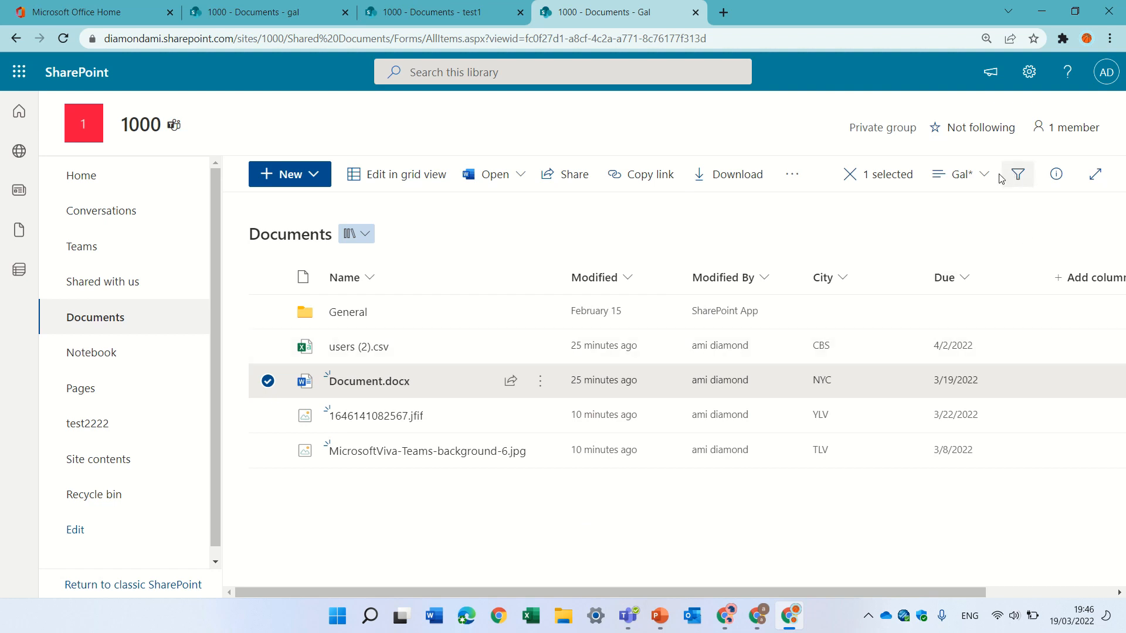
# Check which display types are offered when creating a new library view, and cancel without creating one
pyautogui.click(977, 176)
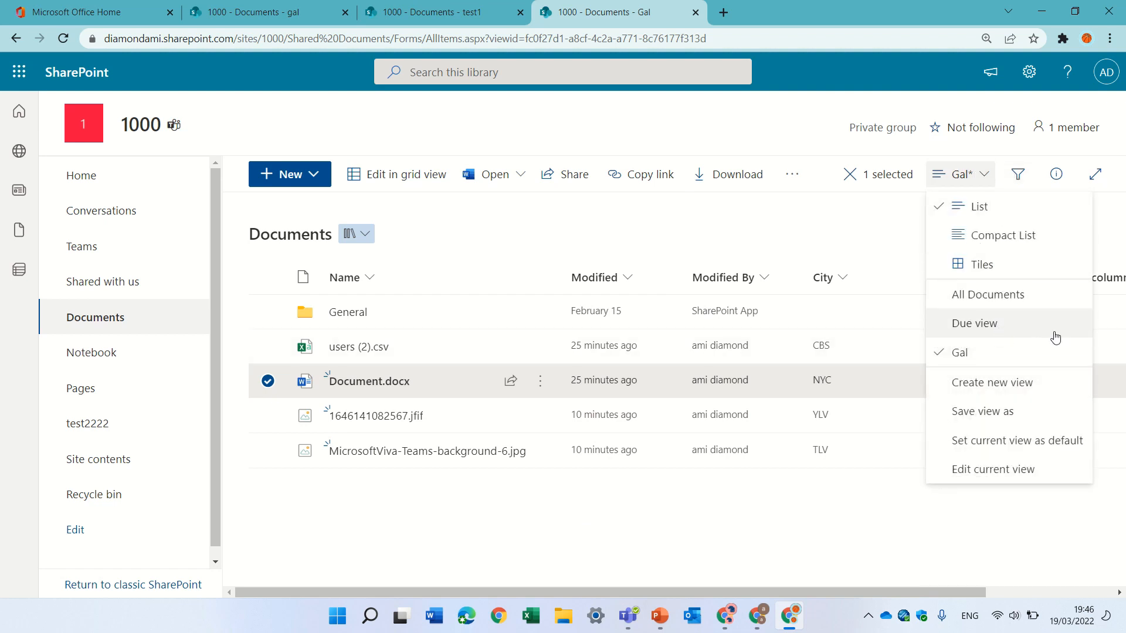
pyautogui.click(1010, 382)
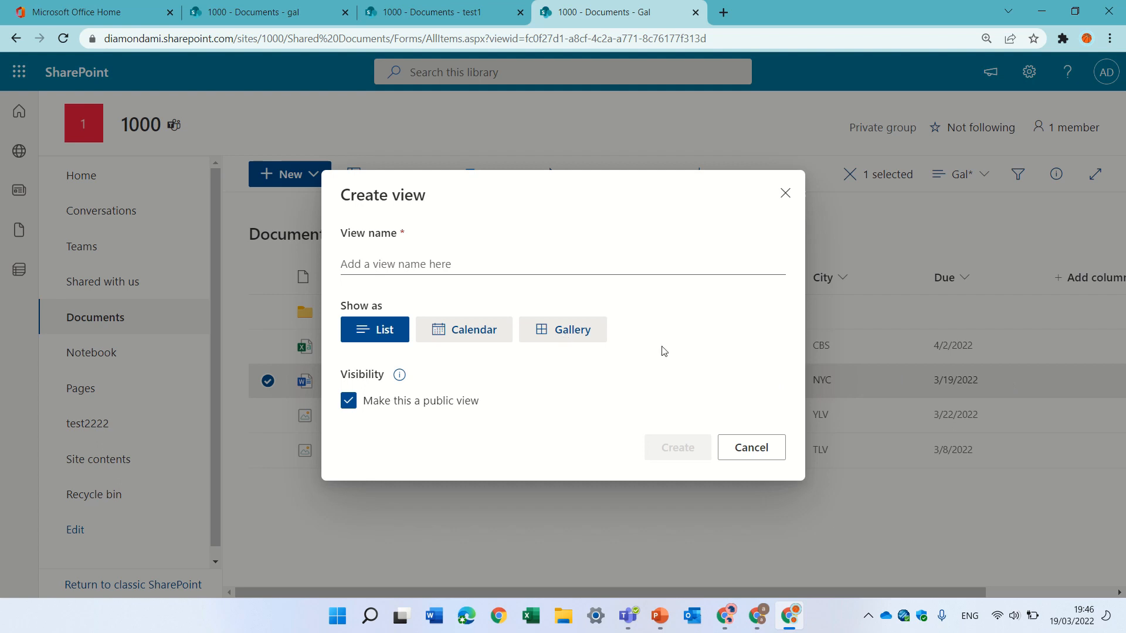
pyautogui.click(752, 456)
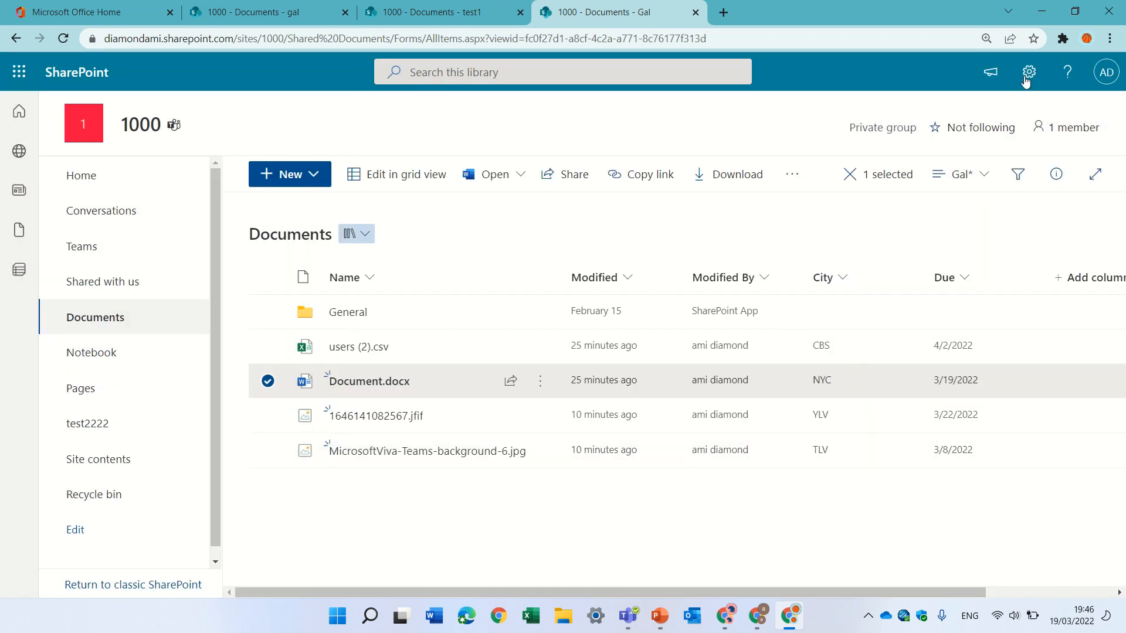
# Try reselecting the Gal view, and set its display to Tiles
pyautogui.click(984, 172)
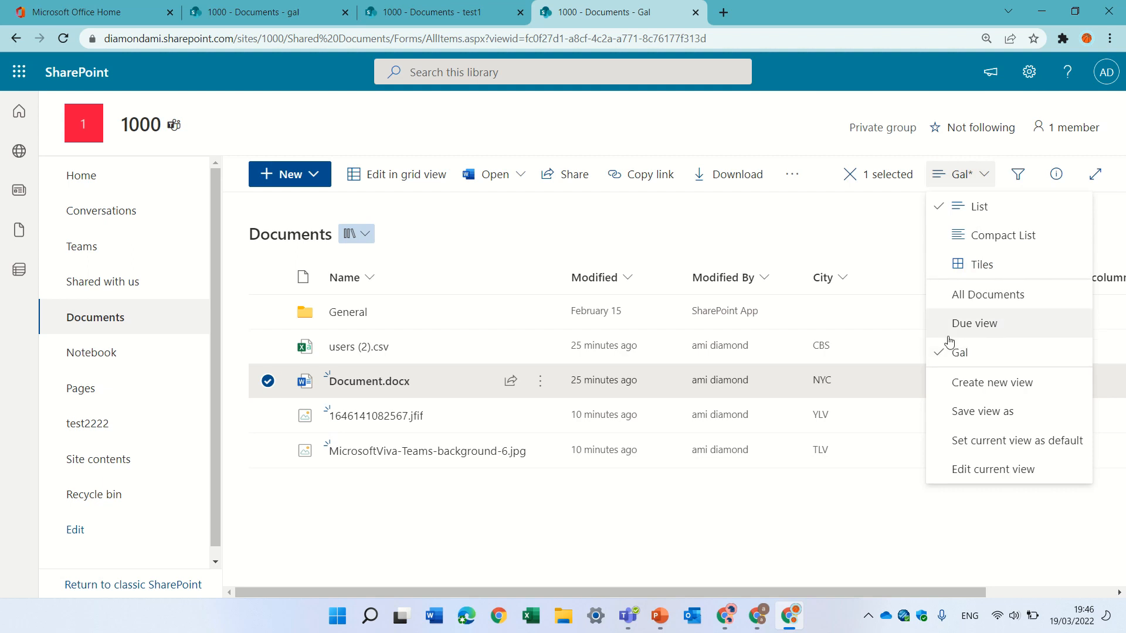
pyautogui.click(989, 358)
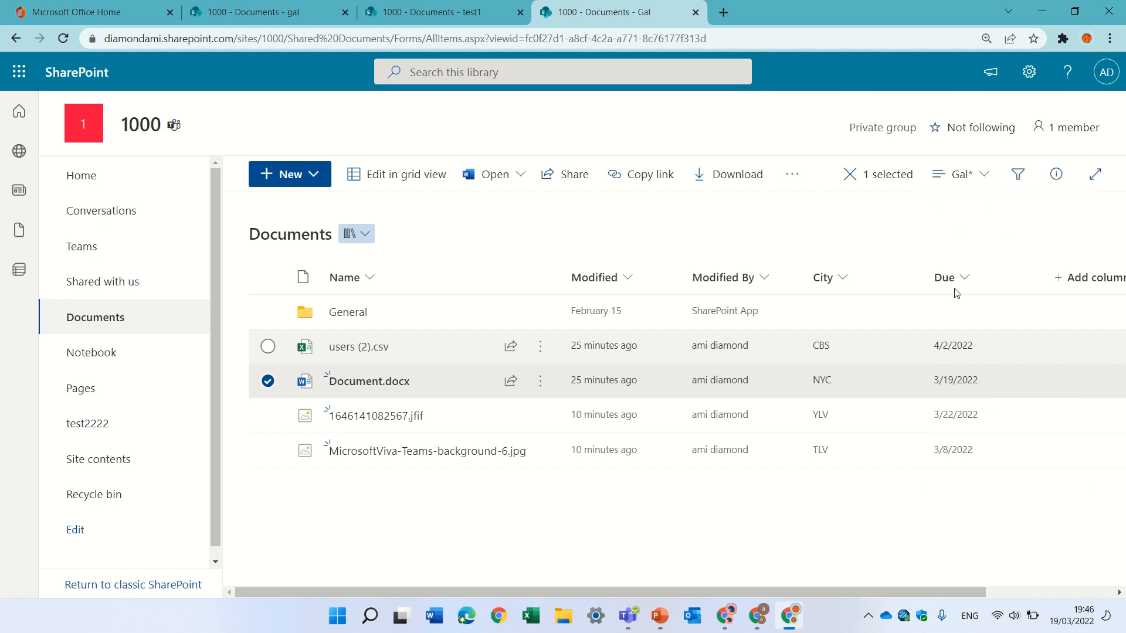
pyautogui.click(985, 179)
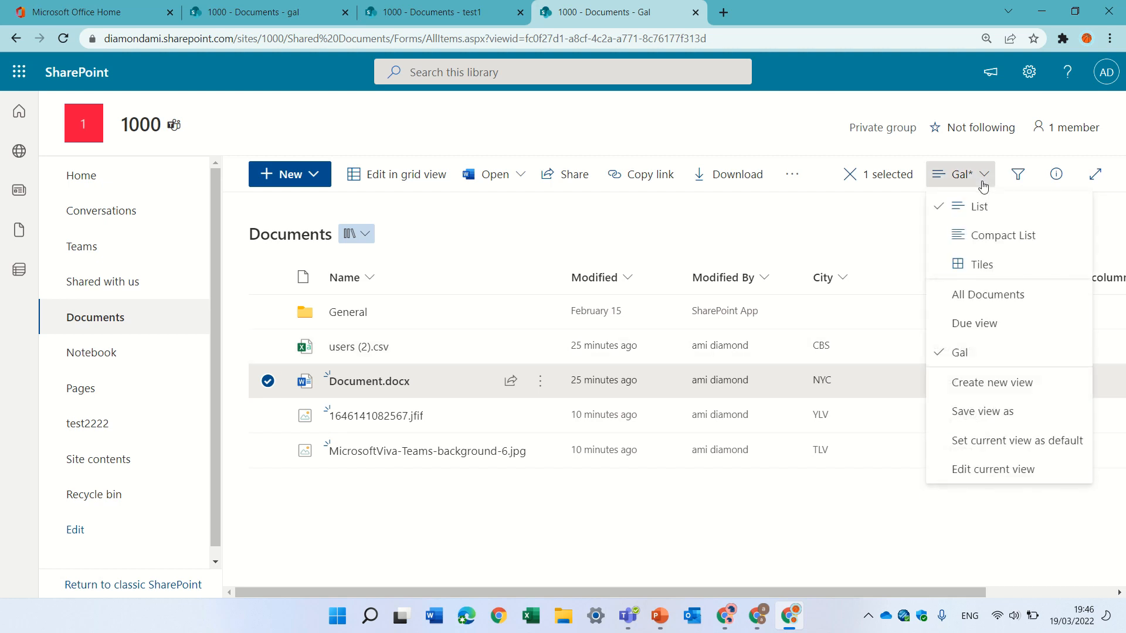
pyautogui.click(1001, 271)
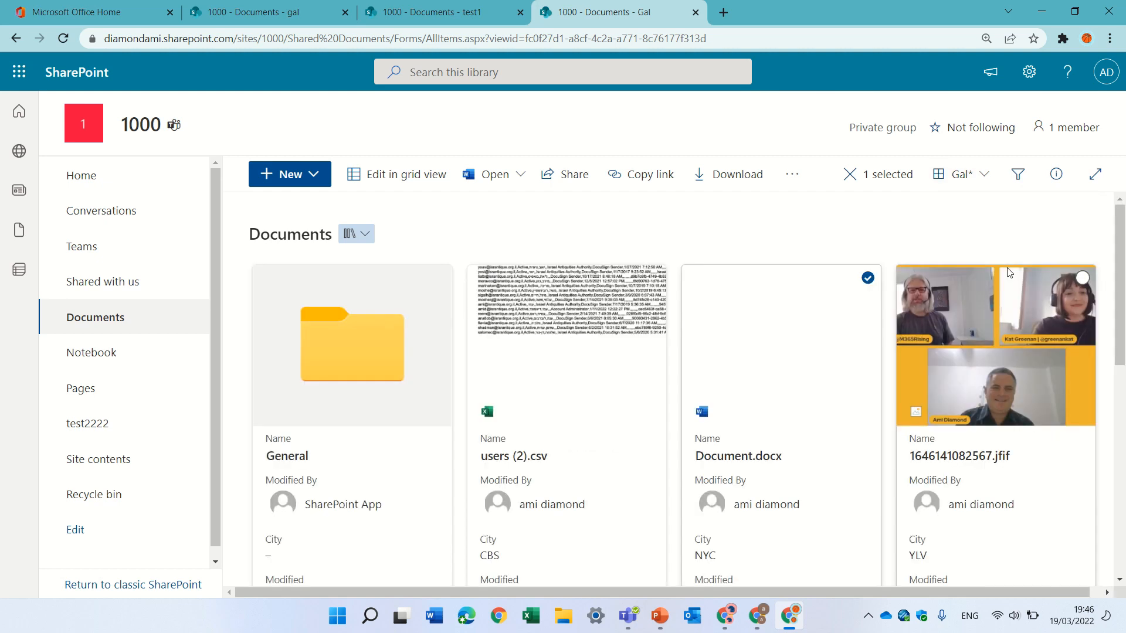
# Save the current tiles layout as the Gal view
pyautogui.click(985, 178)
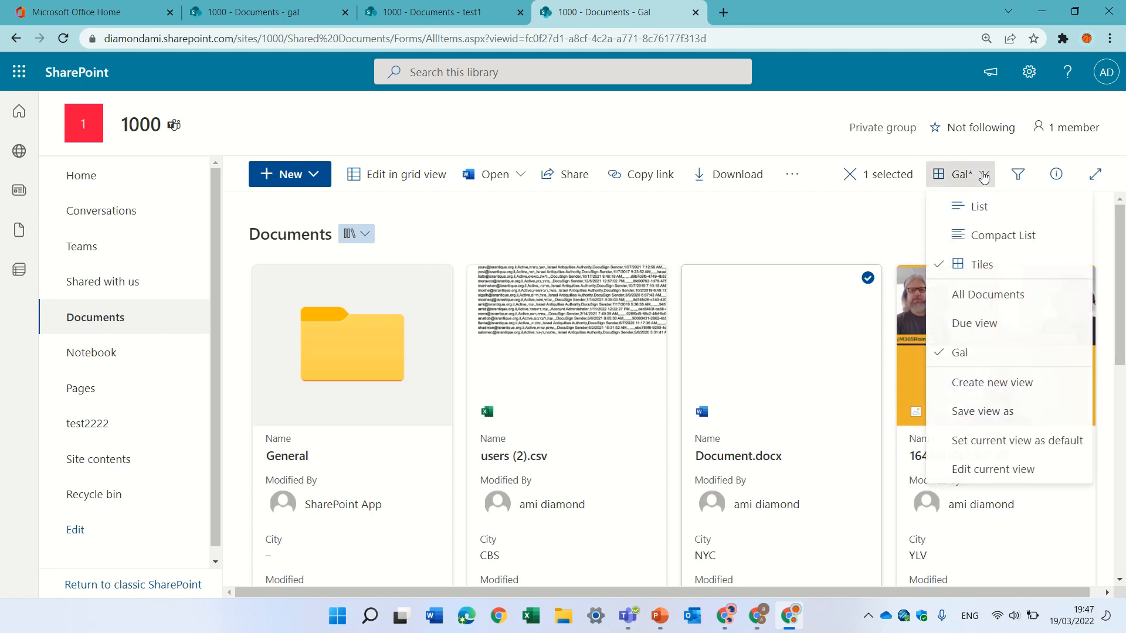
pyautogui.click(988, 410)
pyautogui.click(556, 385)
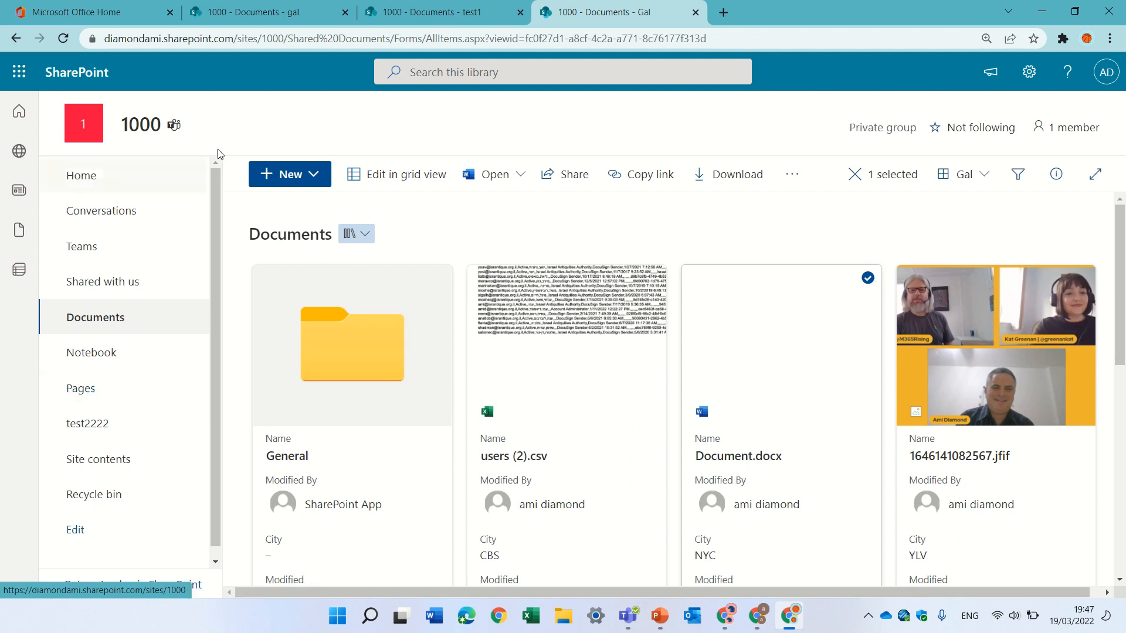
# Go to the site's home page and create a blank list named test1, shown in the site navigation
pyautogui.click(96, 176)
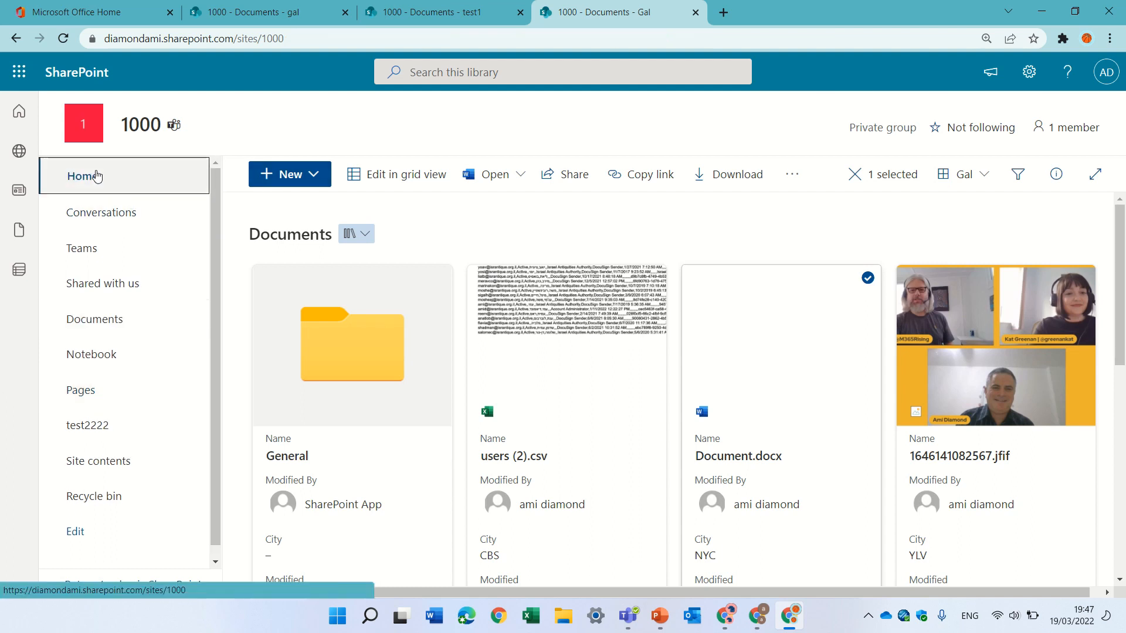
pyautogui.click(300, 184)
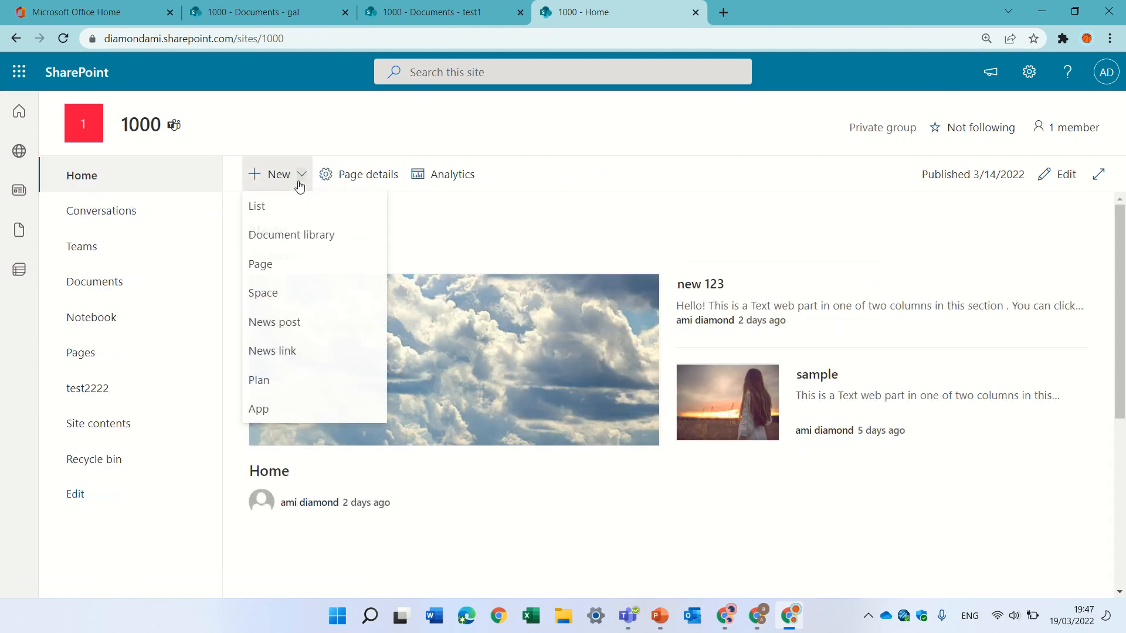
pyautogui.click(301, 209)
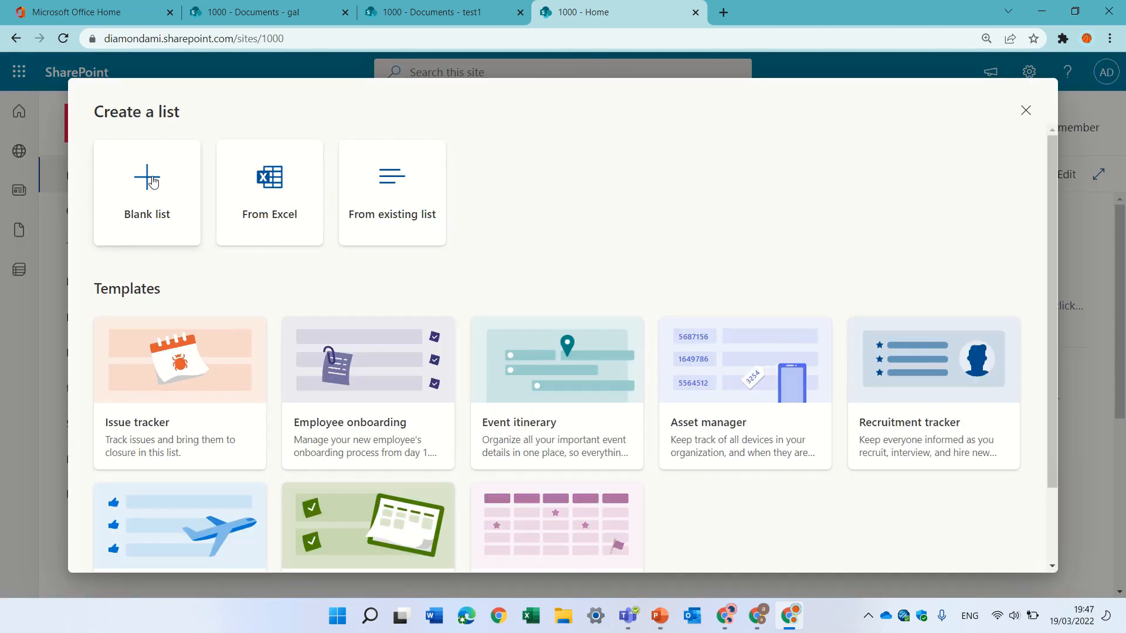
pyautogui.click(153, 183)
pyautogui.write('tes')
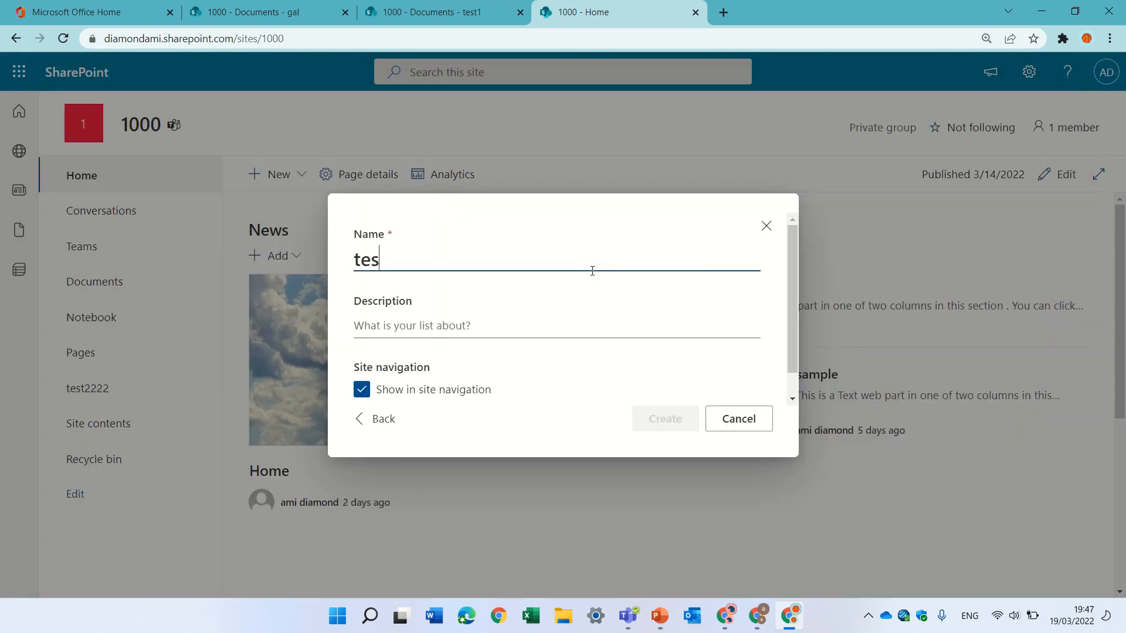
pyautogui.write('t1')
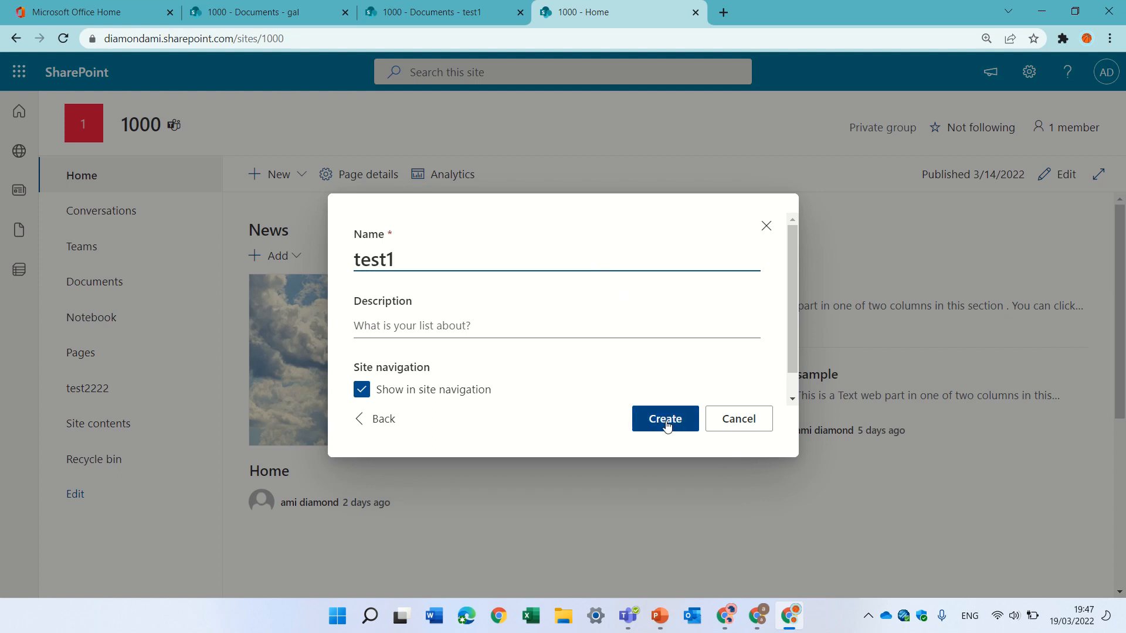
pyautogui.click(666, 421)
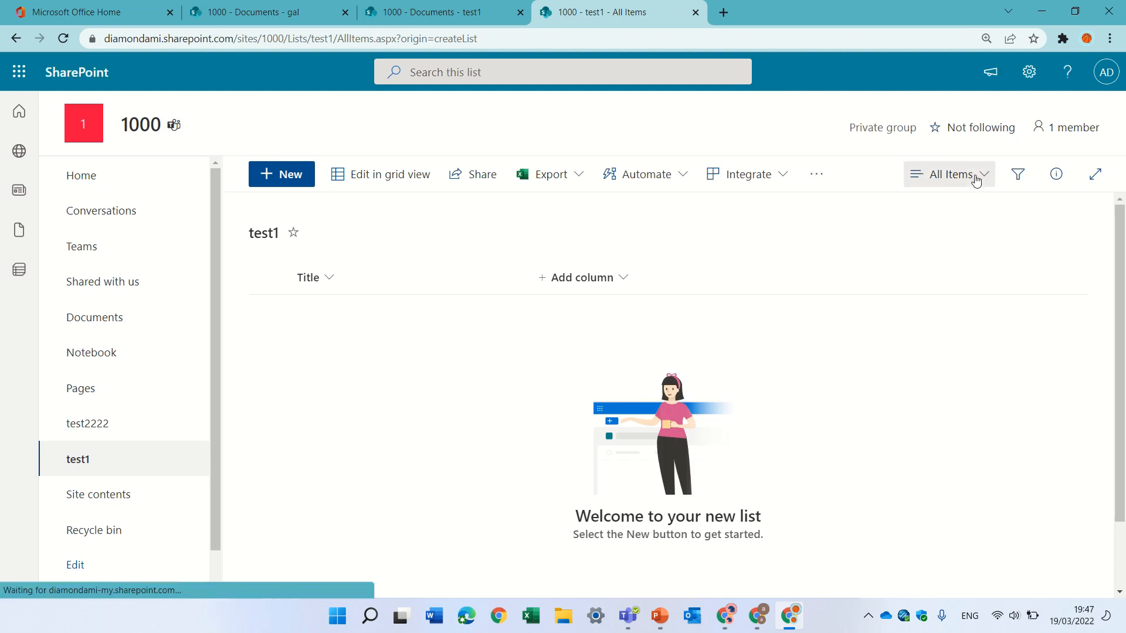
# Check the display types offered for a new view of the test1 list, close without creating one, and return to the Documents library
pyautogui.click(975, 178)
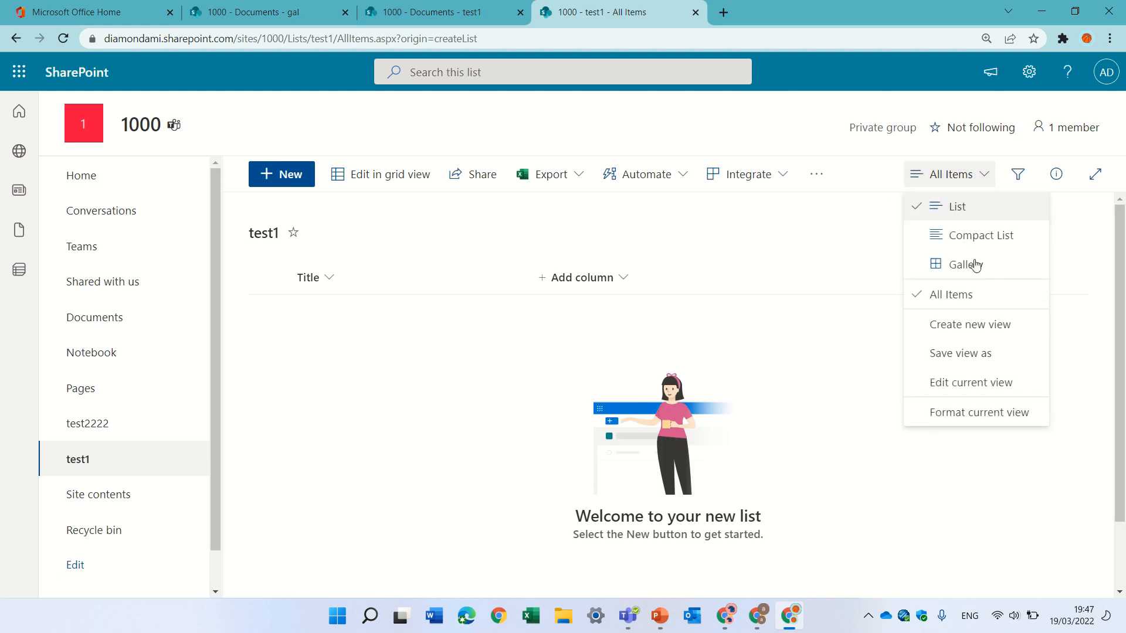
pyautogui.click(1022, 333)
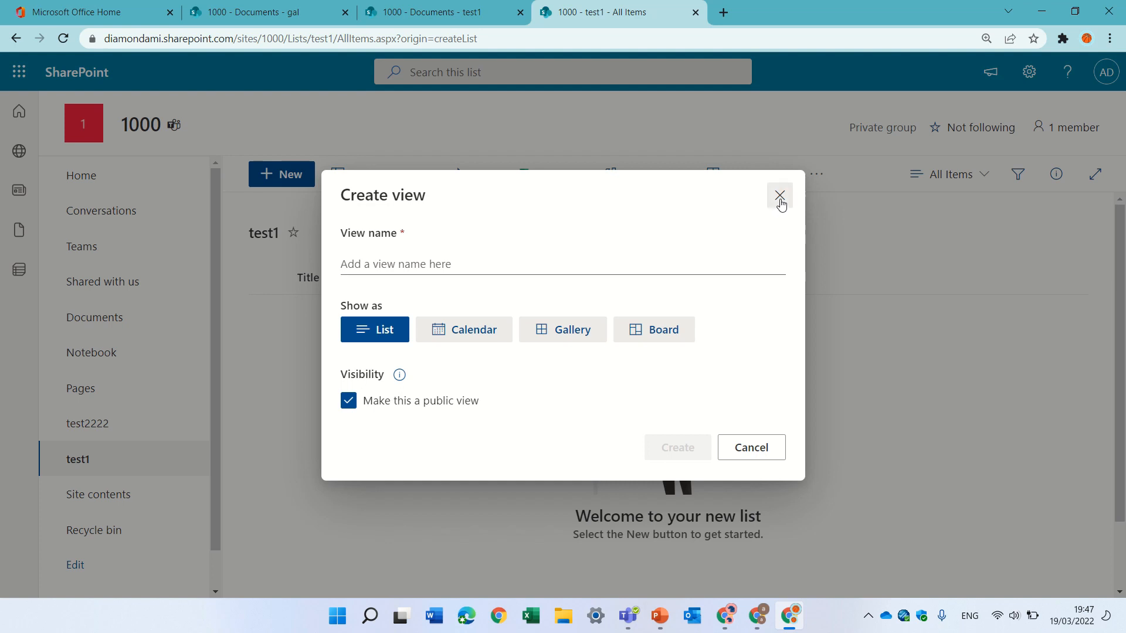
pyautogui.click(780, 197)
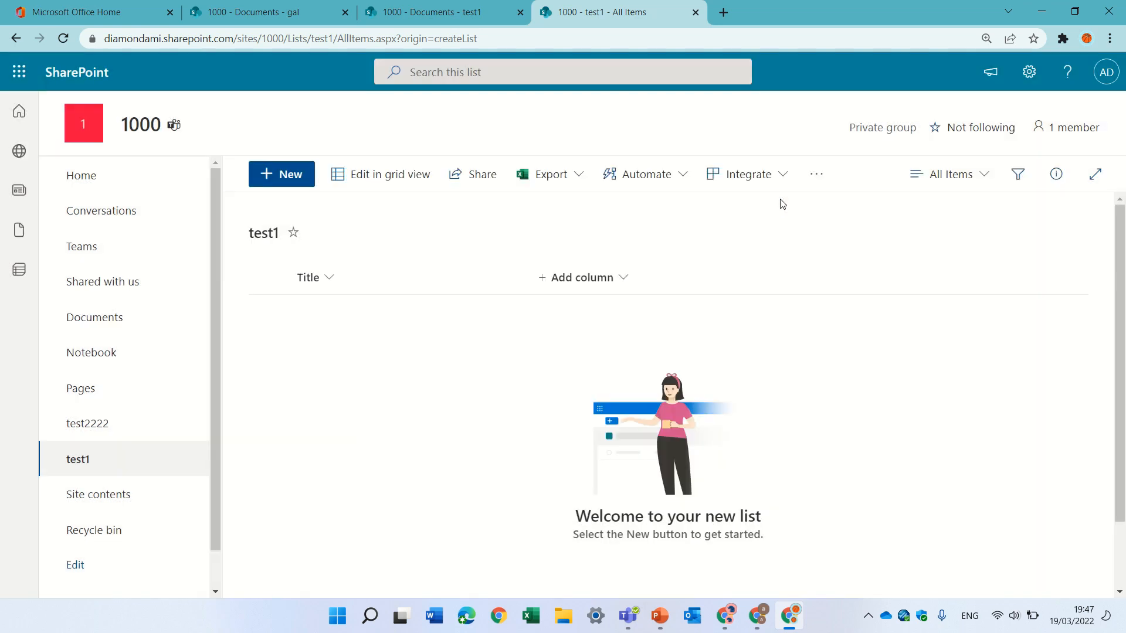
pyautogui.click(92, 317)
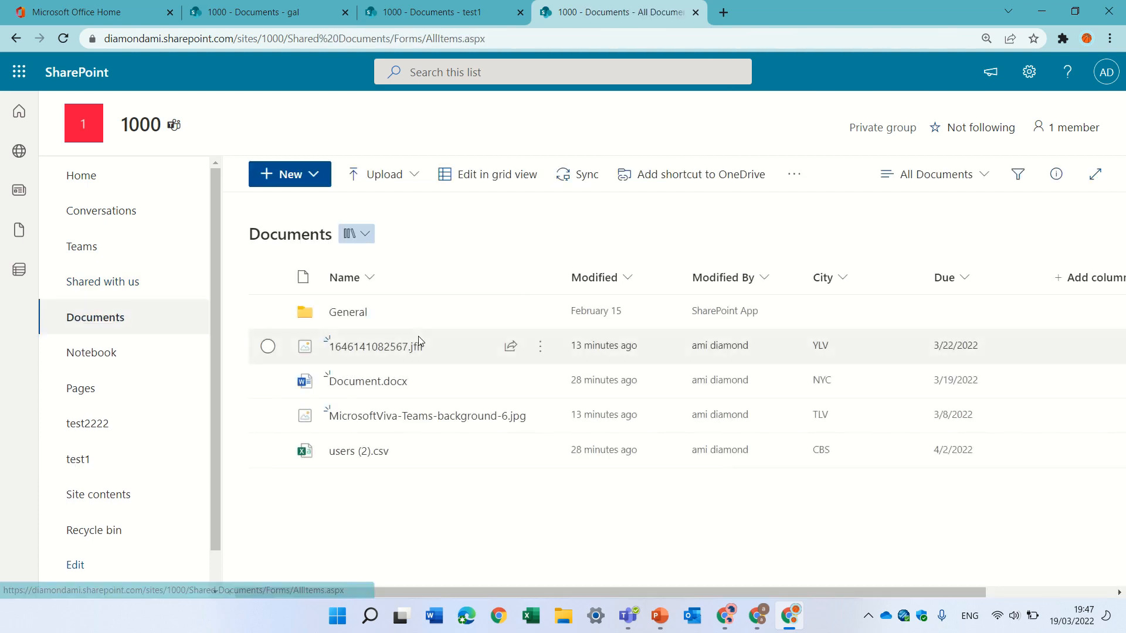